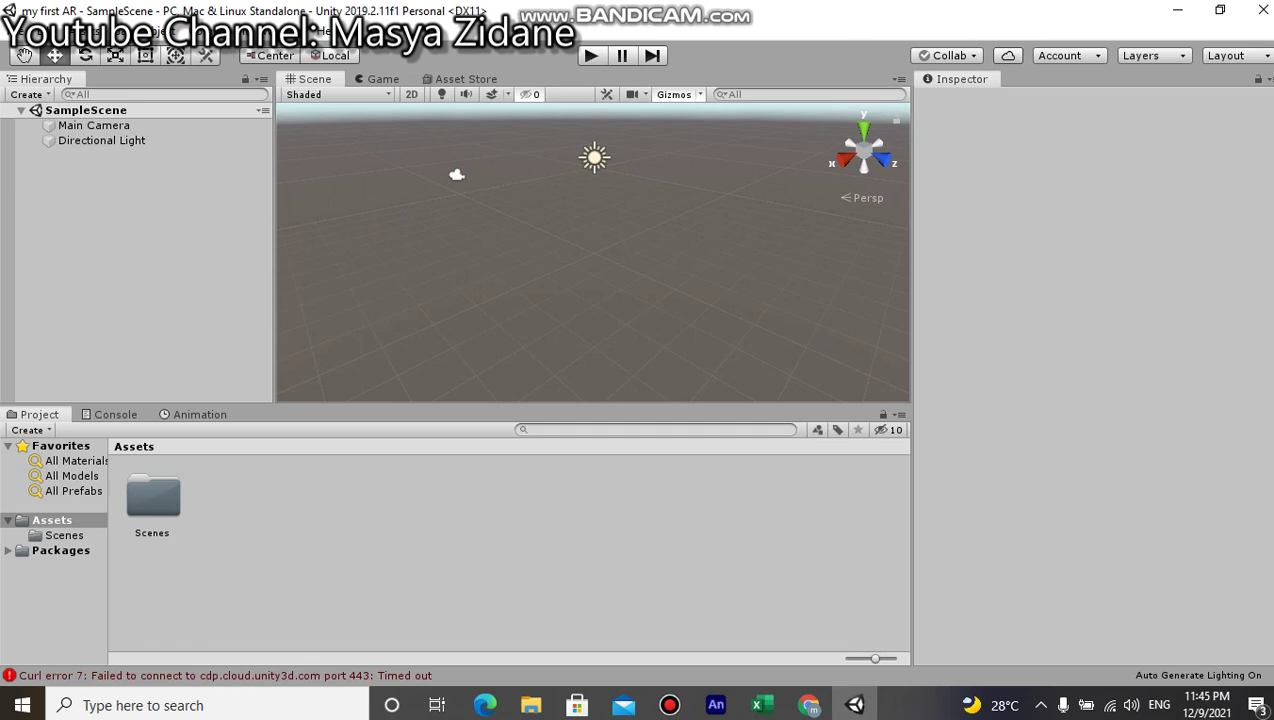
# Check the Vuforia Engine AR package in the Package Manager, search the packages for "vuf", and close the manager.
pyautogui.click(280, 31)
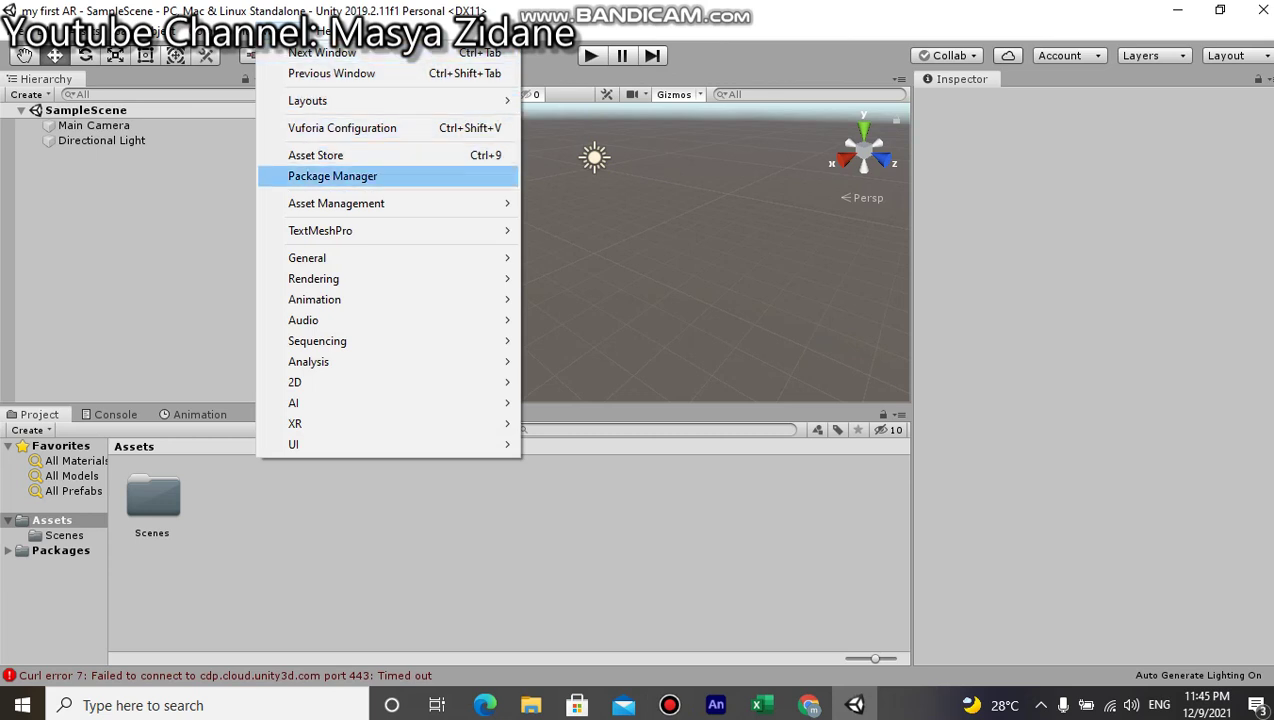
pyautogui.click(332, 176)
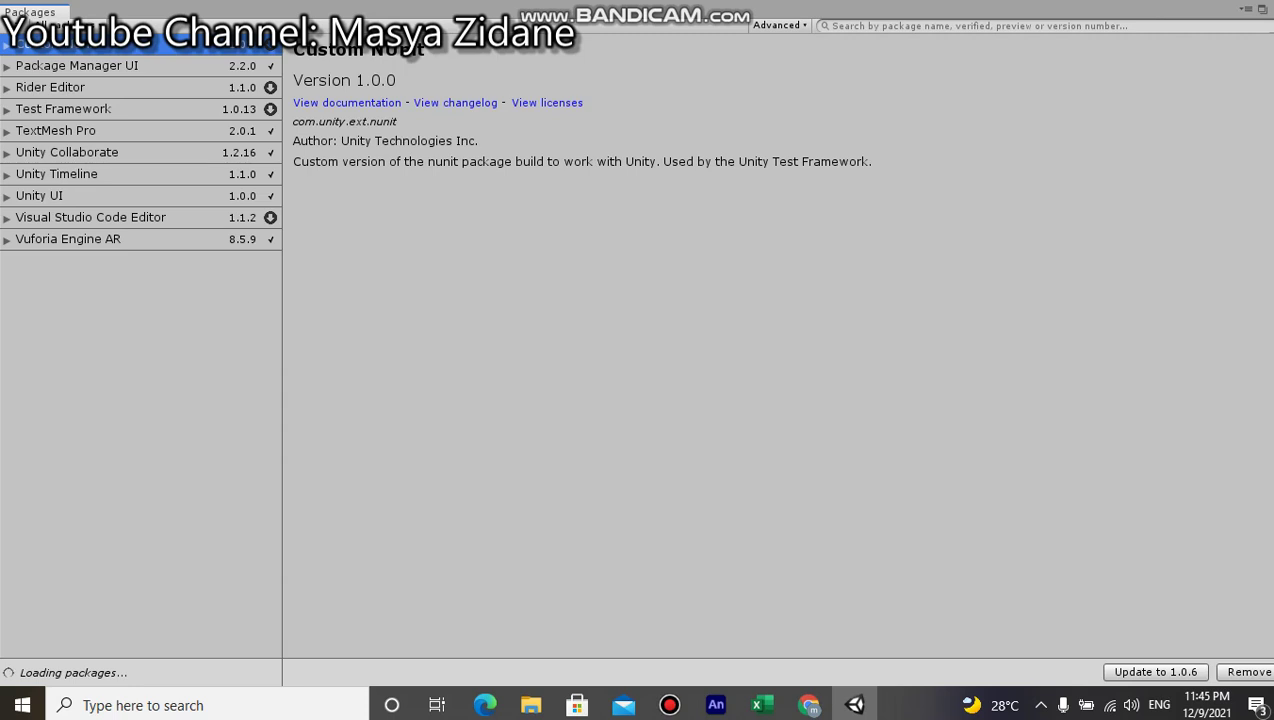
pyautogui.click(68, 239)
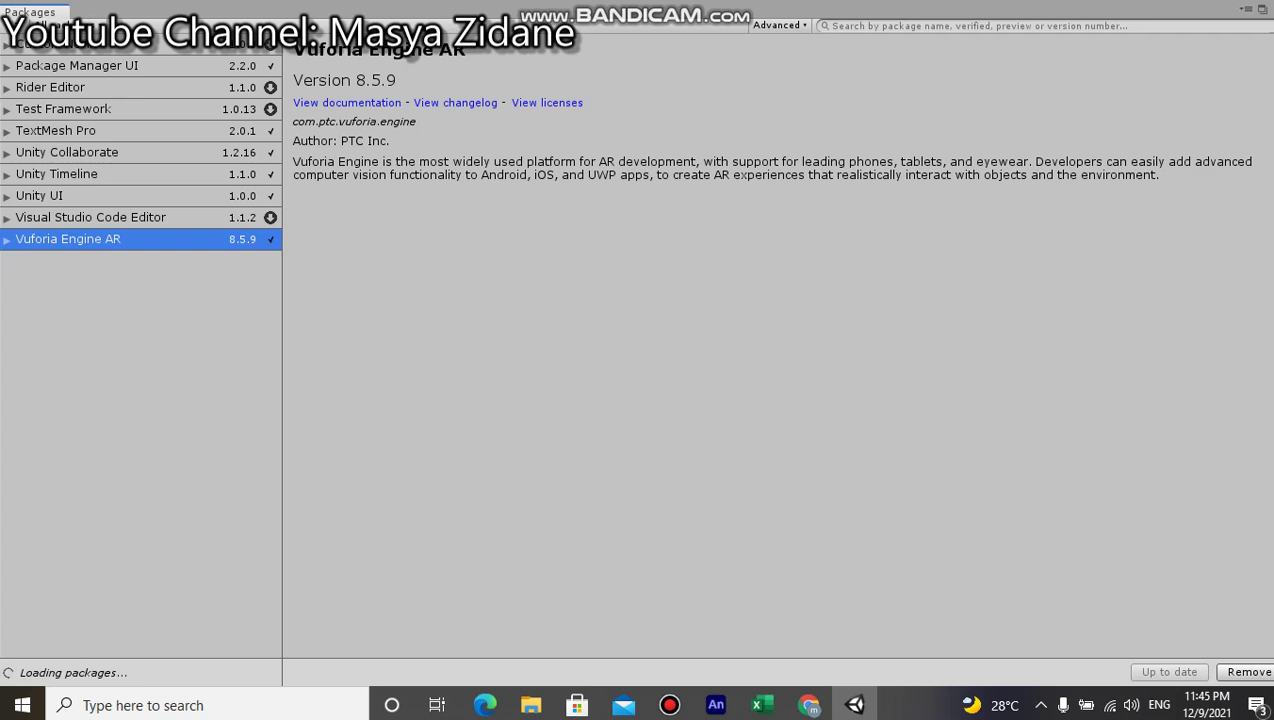
pyautogui.click(832, 25)
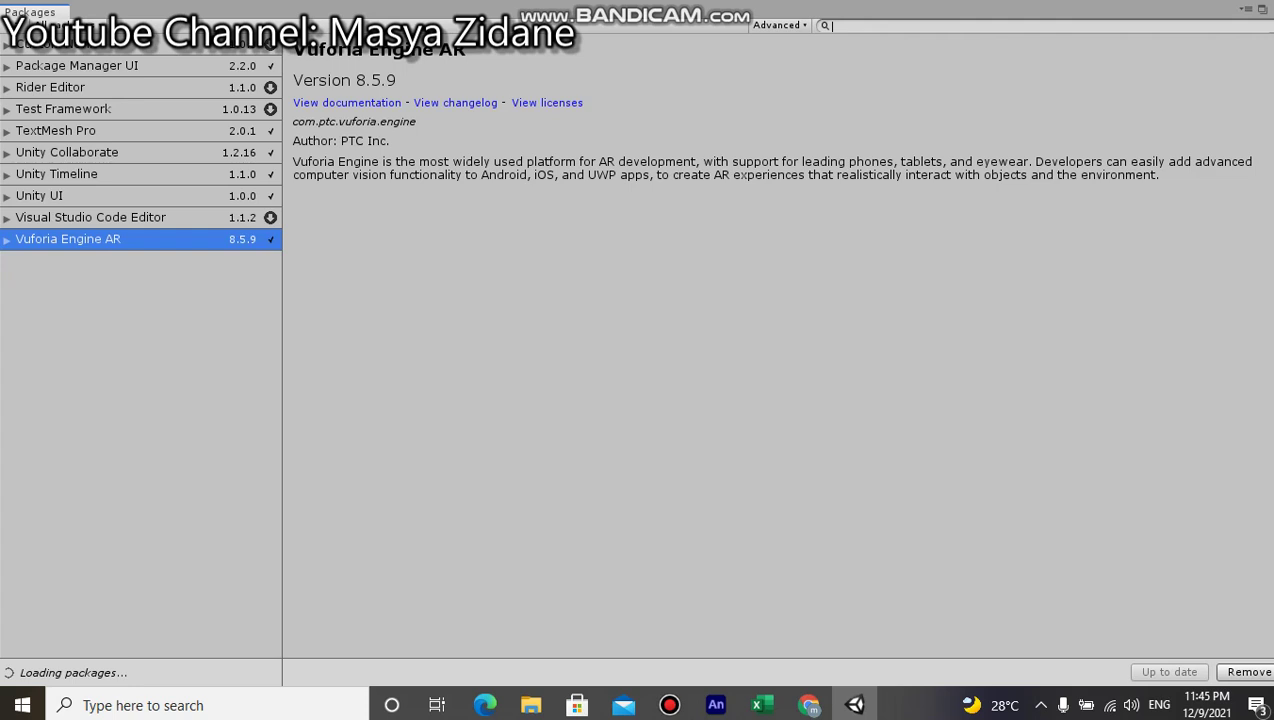
pyautogui.write('vuf')
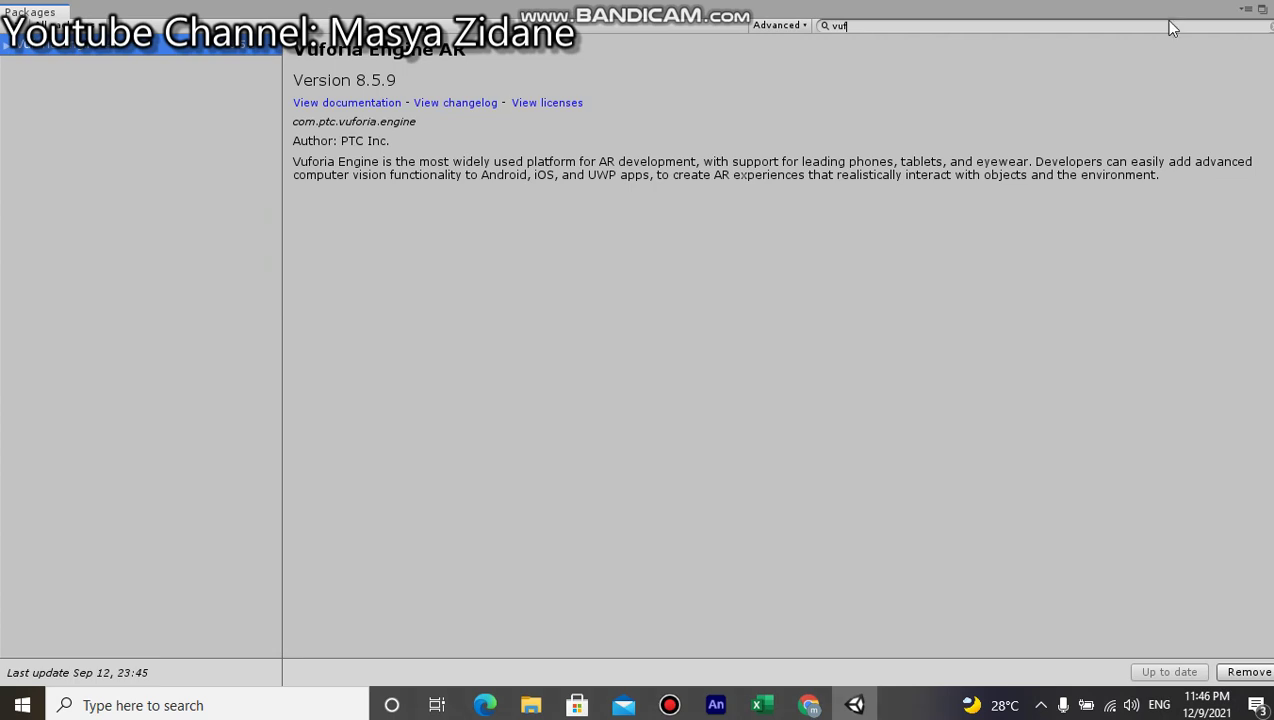
pyautogui.click(1262, 8)
pyautogui.click(1170, 72)
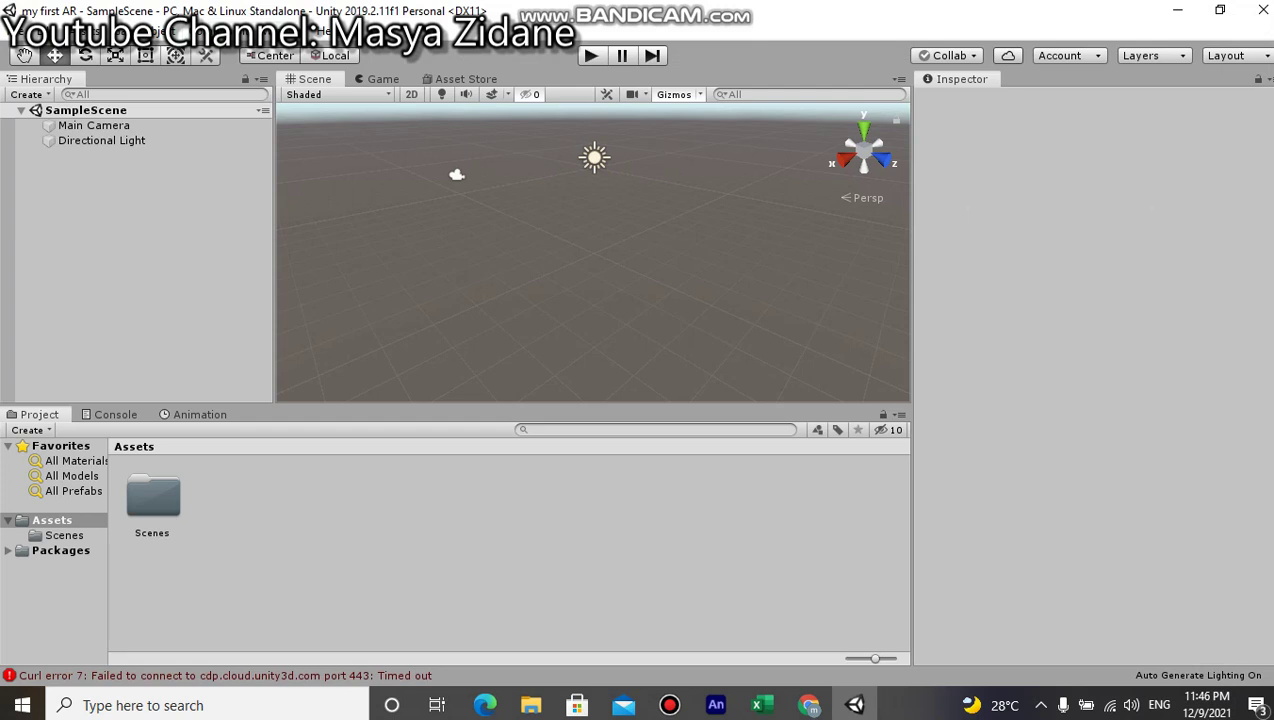
# Look through the Vuforia Engine object types that can be added to the scene, without adding any.
pyautogui.click(155, 31)
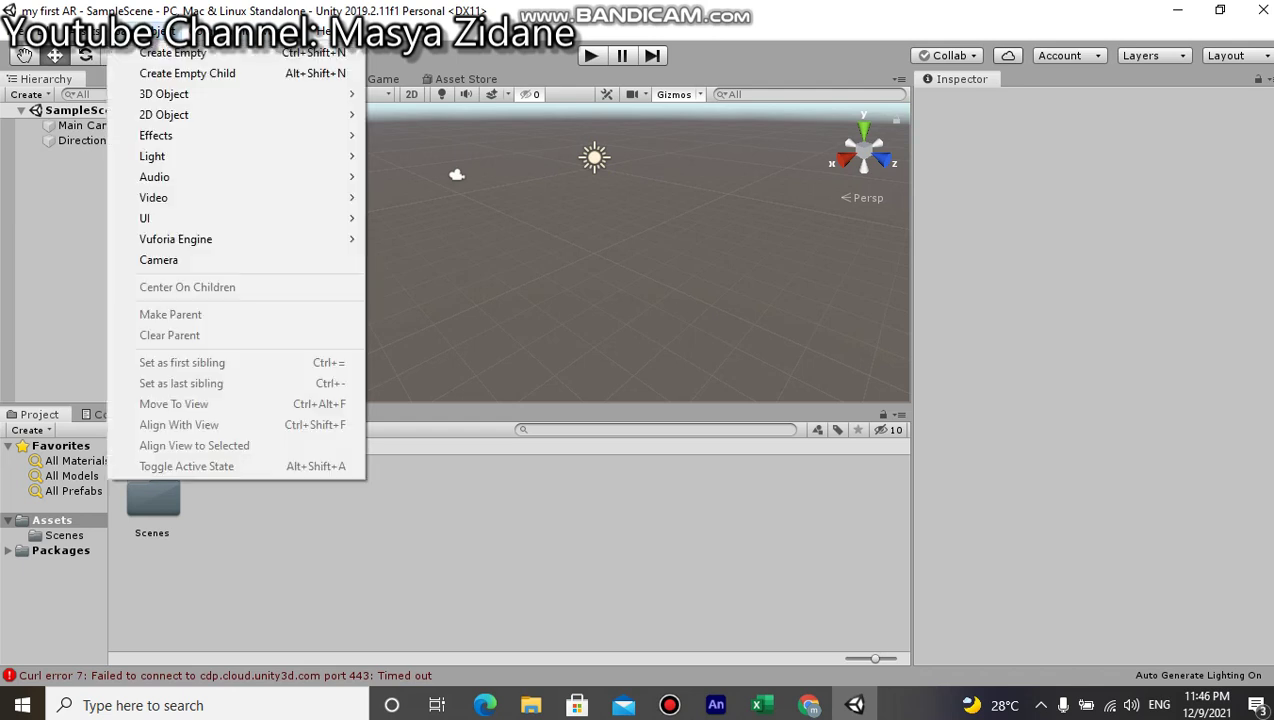
pyautogui.moveTo(190, 239)
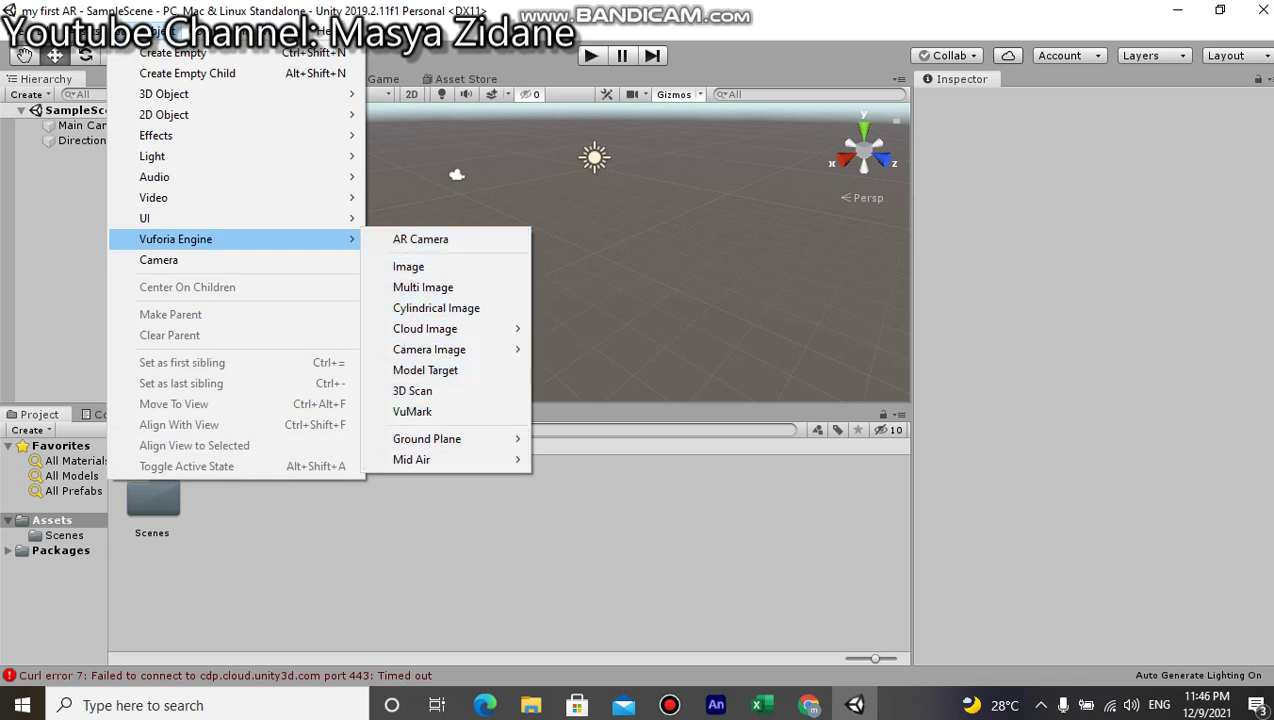
pyautogui.press('Escape')
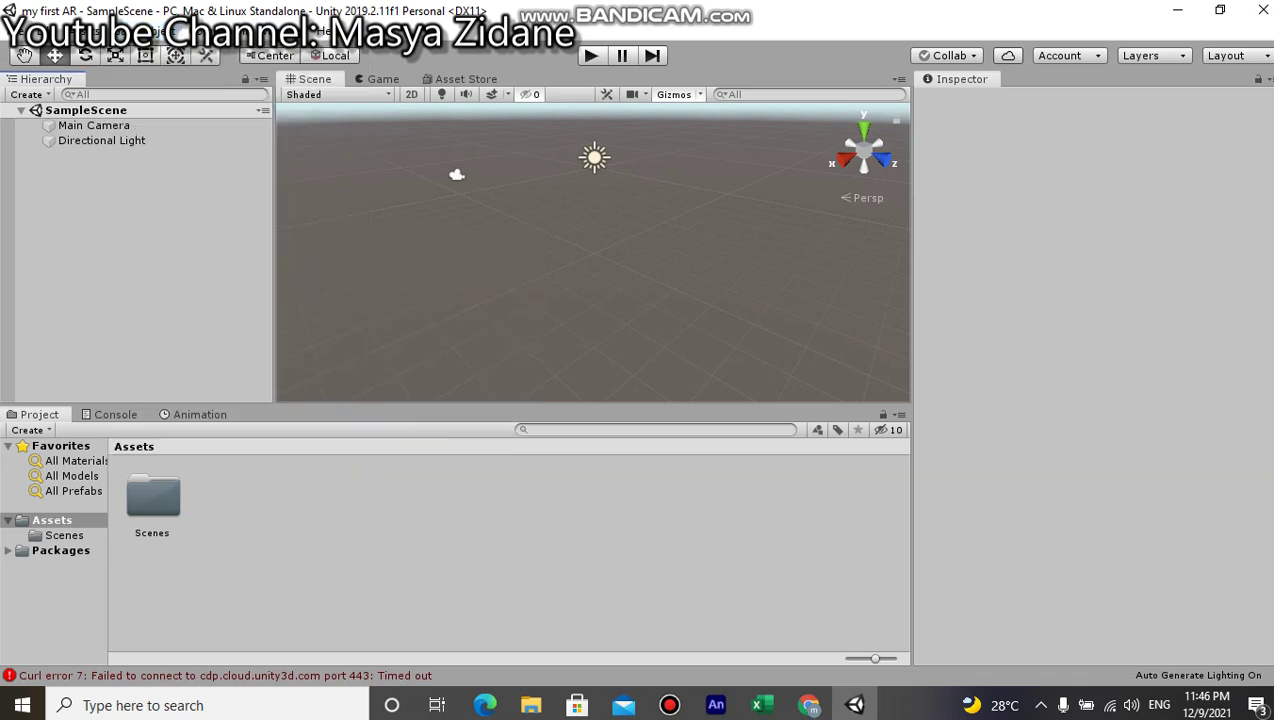
# Switch to Chrome, open the Vuforia Developer Portal from the search results, and review its account registration form.
pyautogui.click(809, 705)
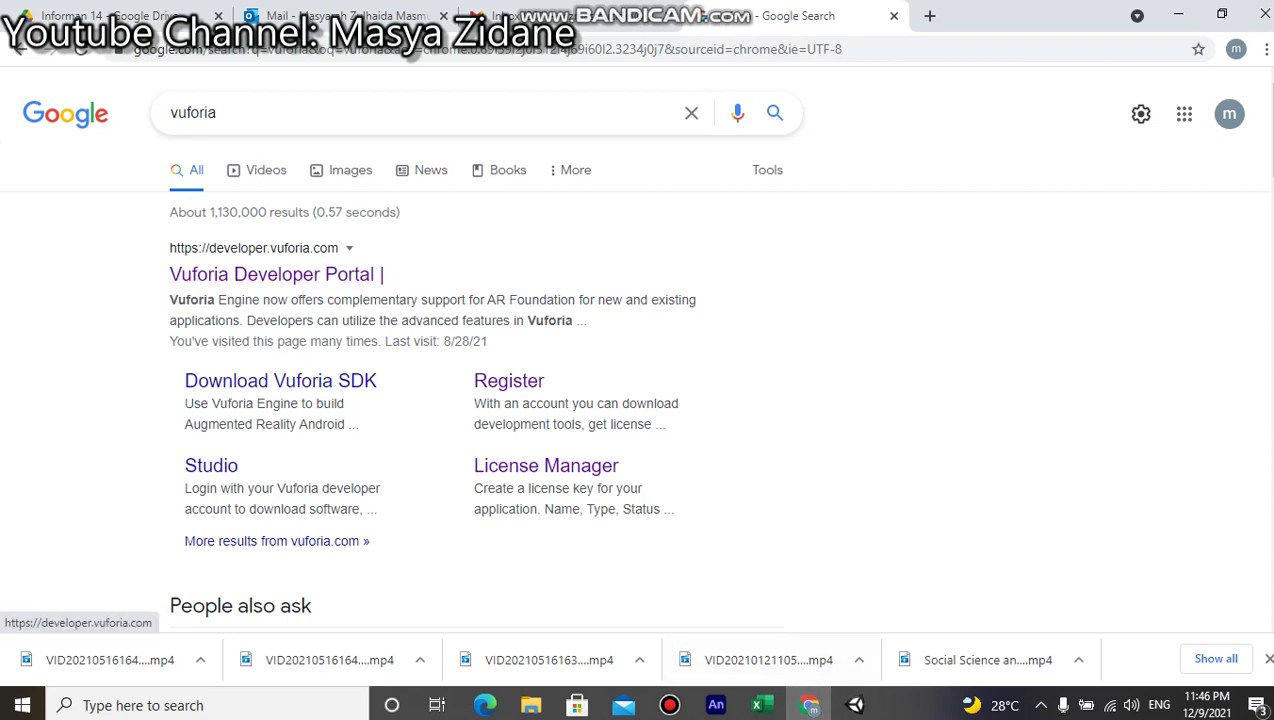
pyautogui.click(276, 274)
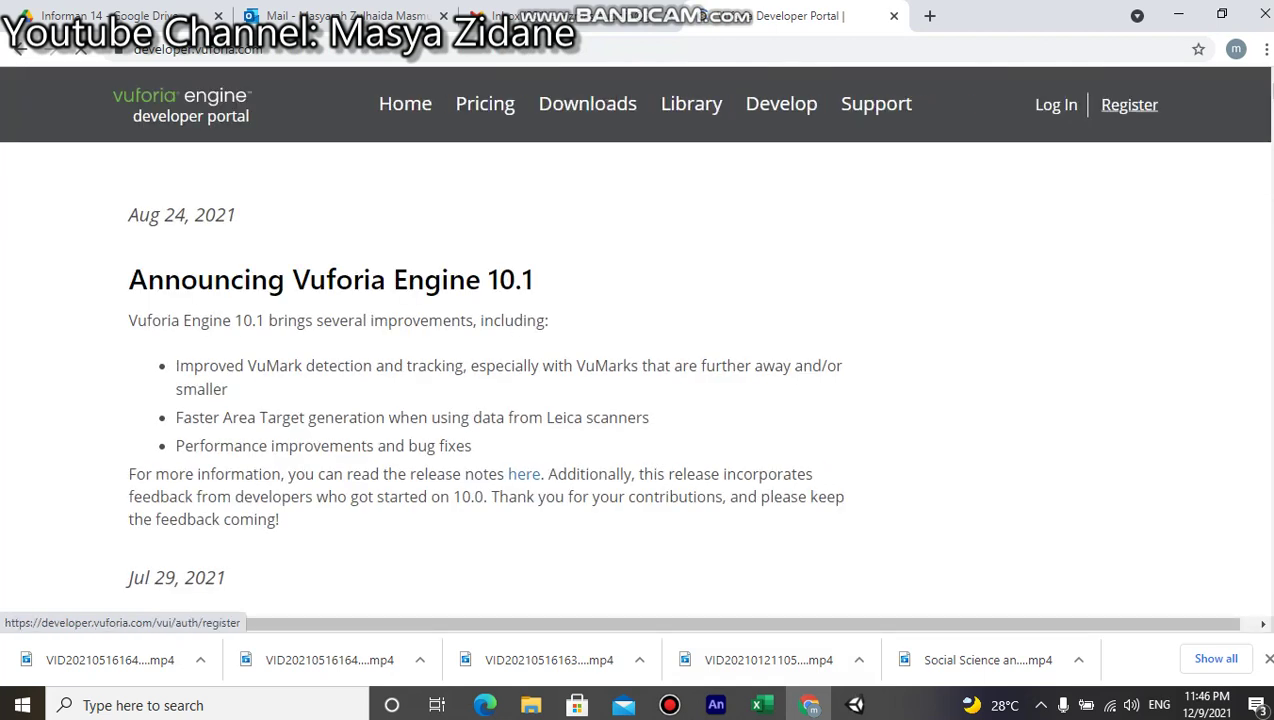
pyautogui.click(1129, 104)
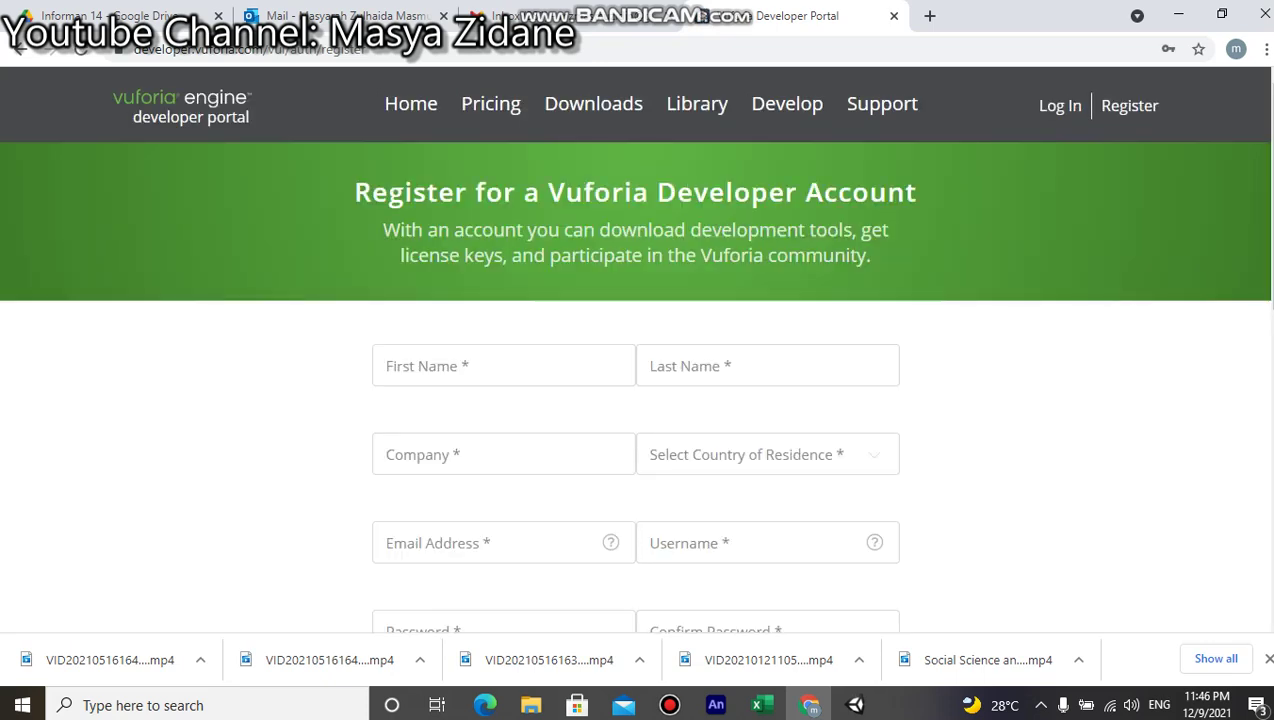
pyautogui.scroll(-6, 636, 400)
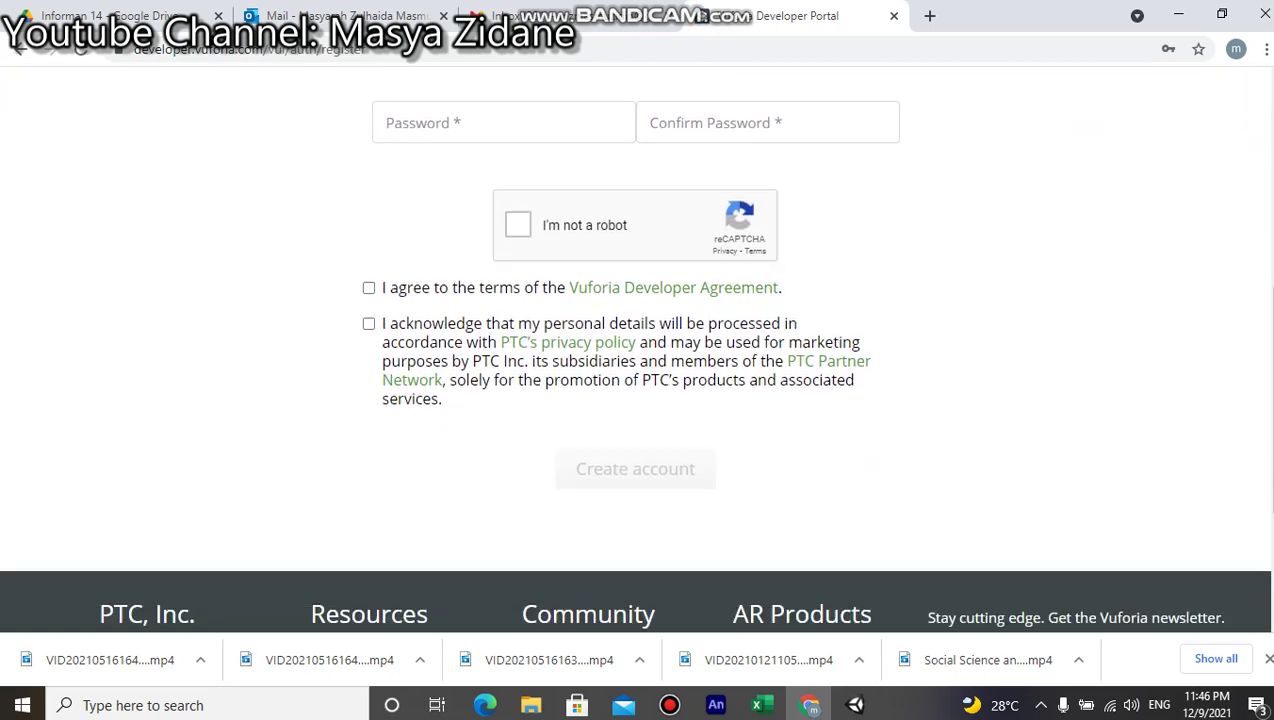
pyautogui.scroll(2, 636, 400)
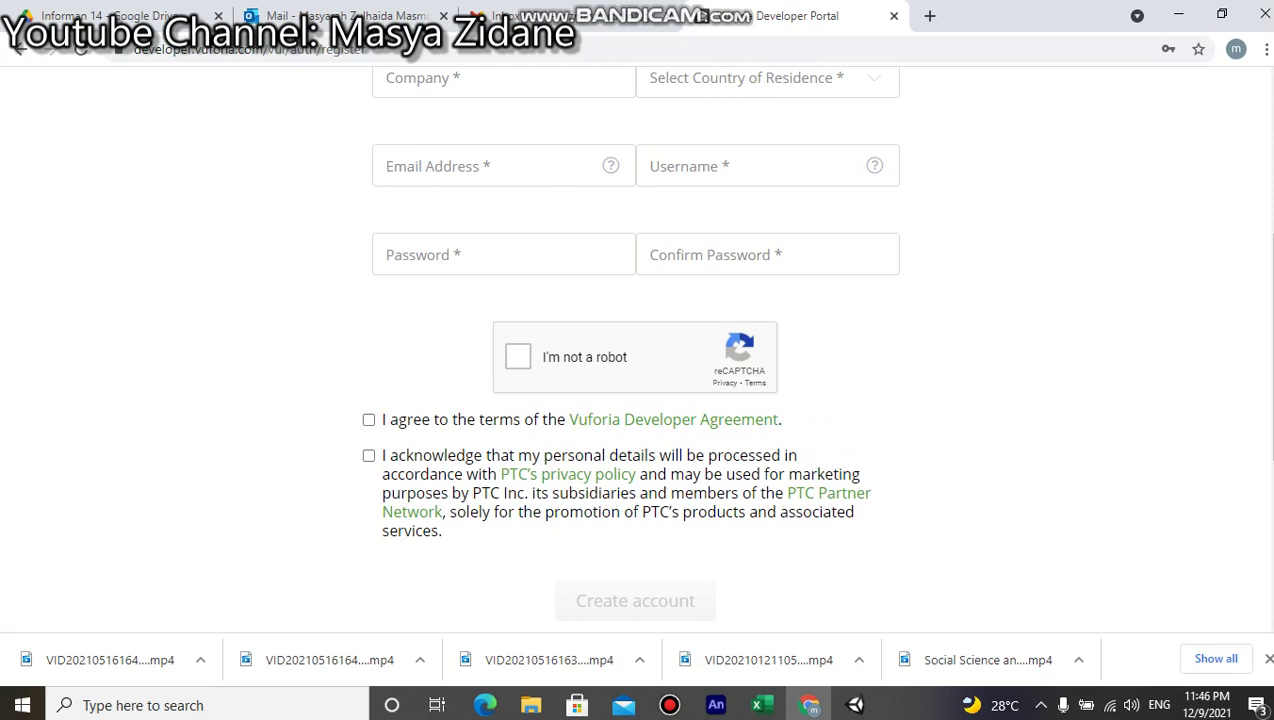
pyautogui.scroll(4, 636, 348)
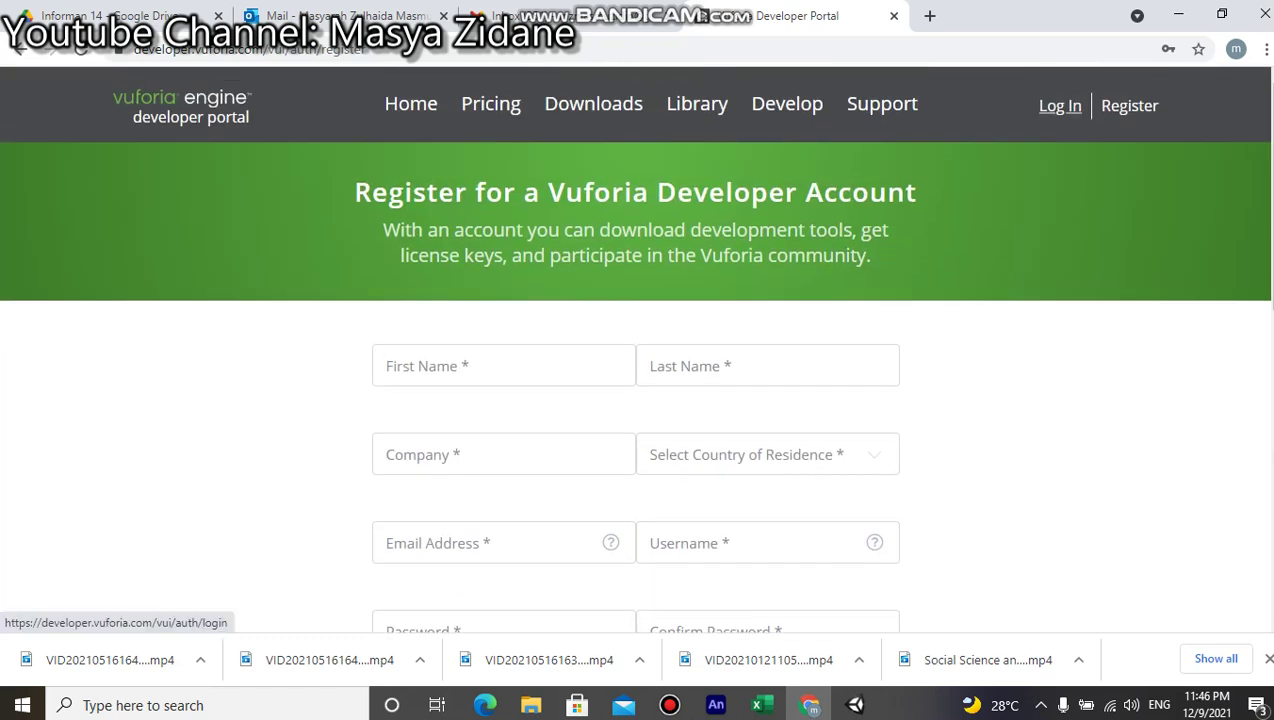
# Log in to the Vuforia Developer Portal with the saved account credentials.
pyautogui.click(1060, 105)
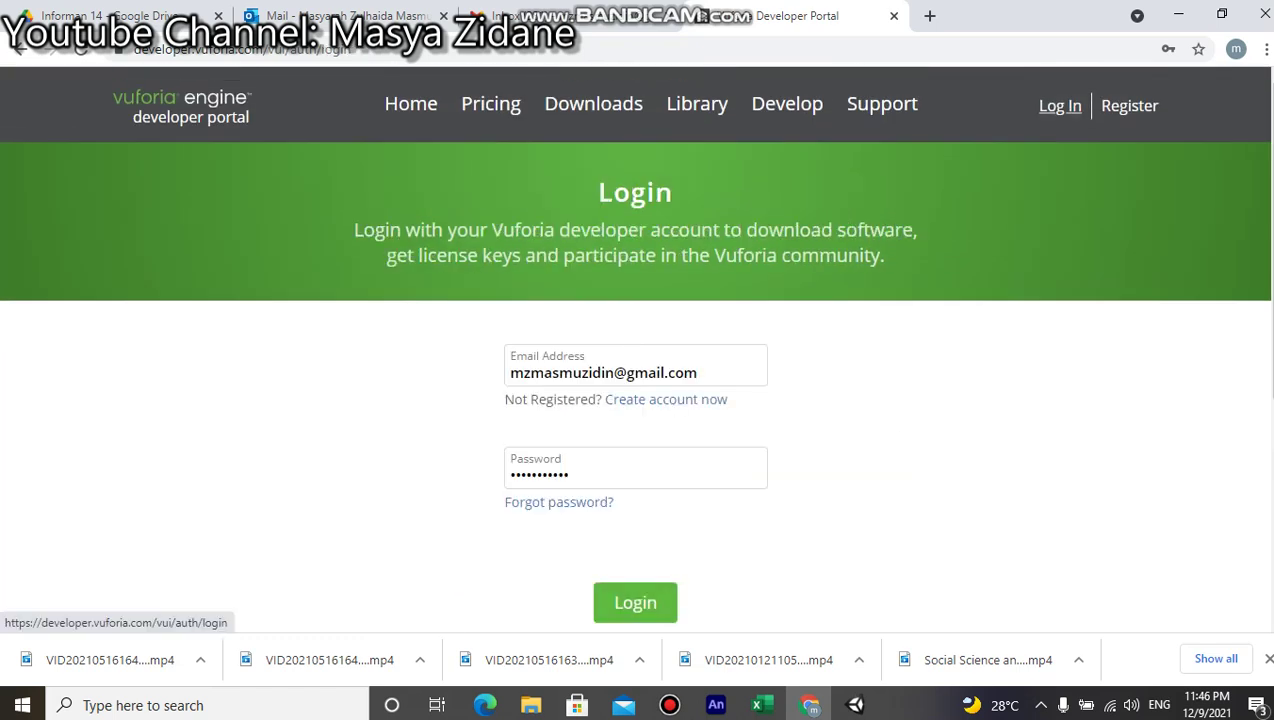
pyautogui.press('Return')
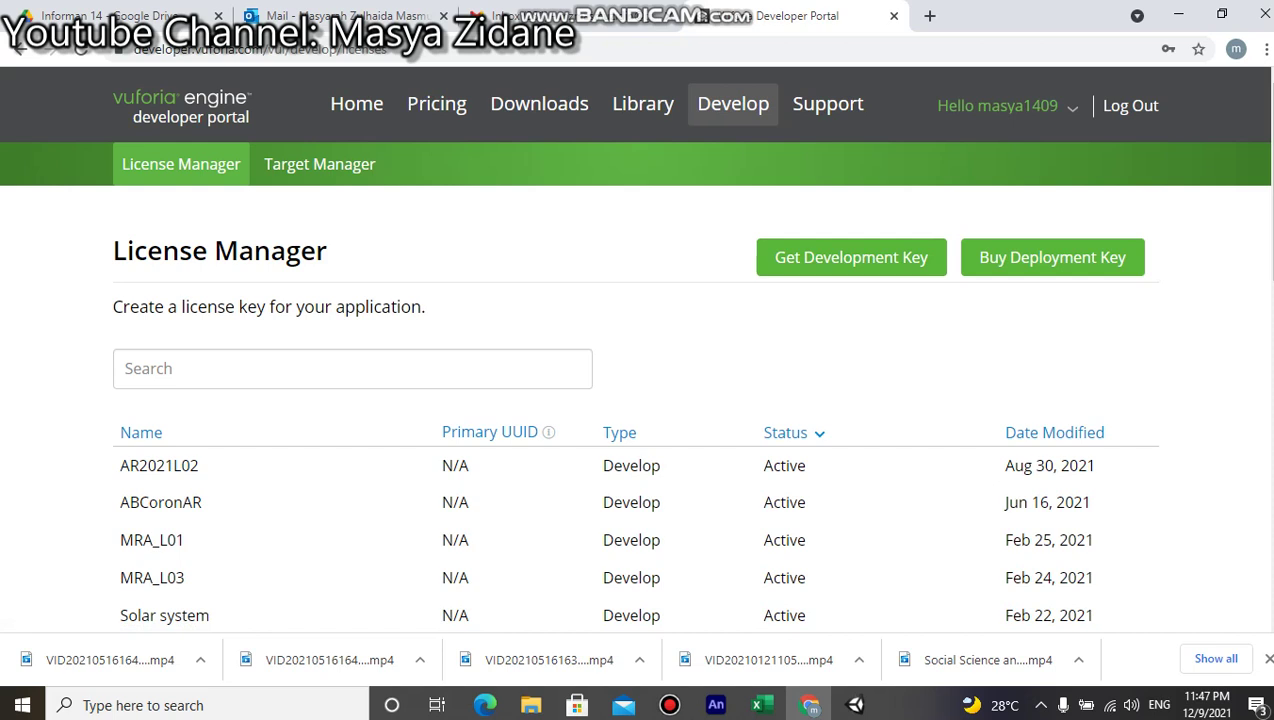
# Create a free development license key named "My First AR 2021", accepting the Vuforia Developer Agreement terms.
pyautogui.click(851, 257)
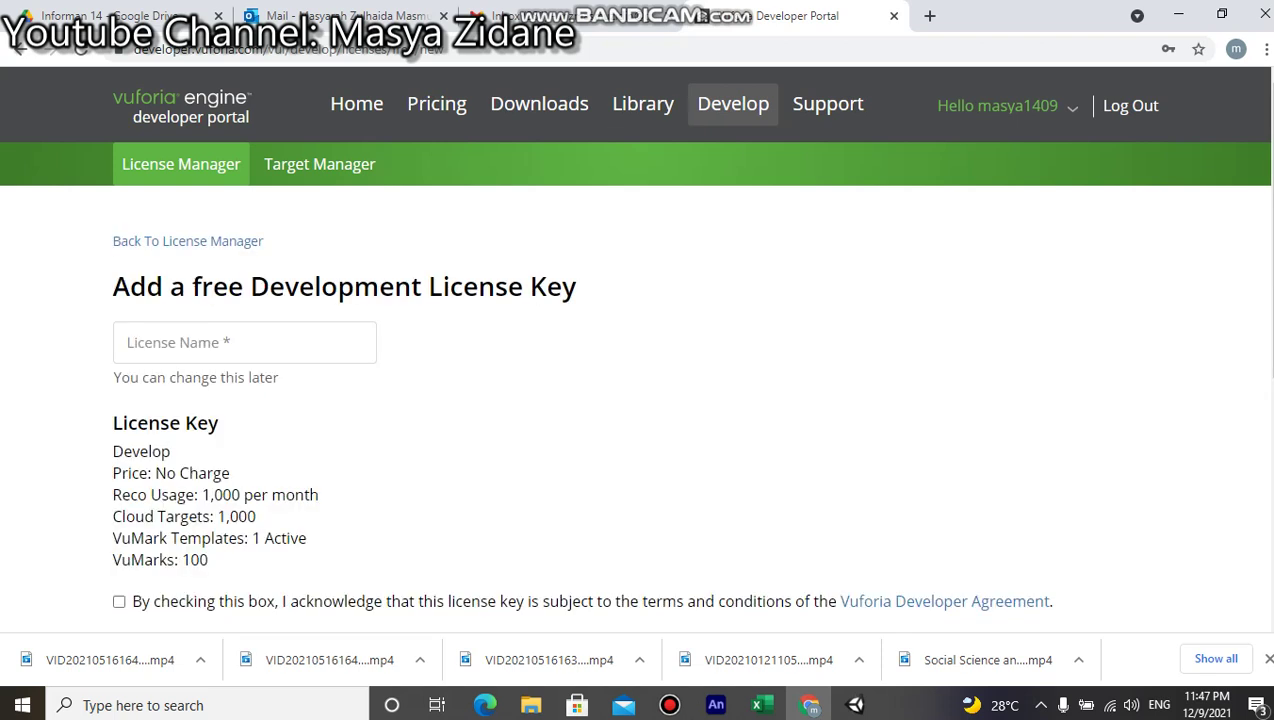
pyautogui.click(244, 342)
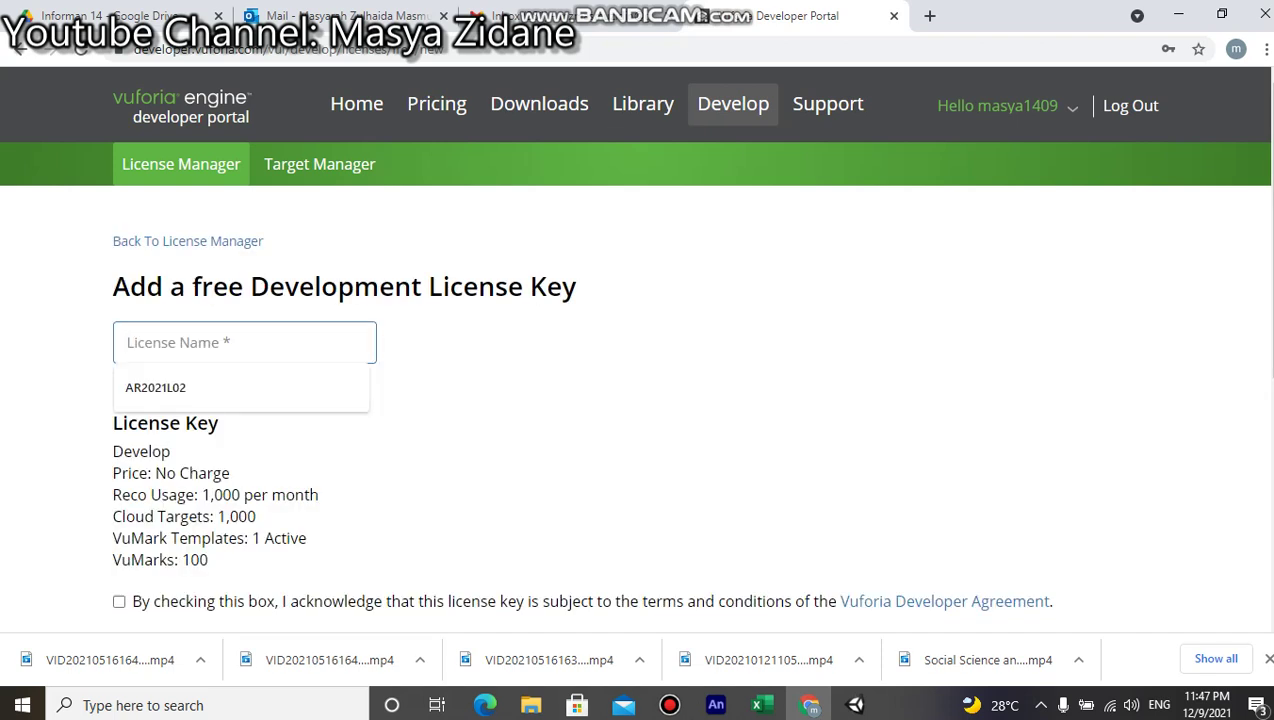
pyautogui.write('My Firs')
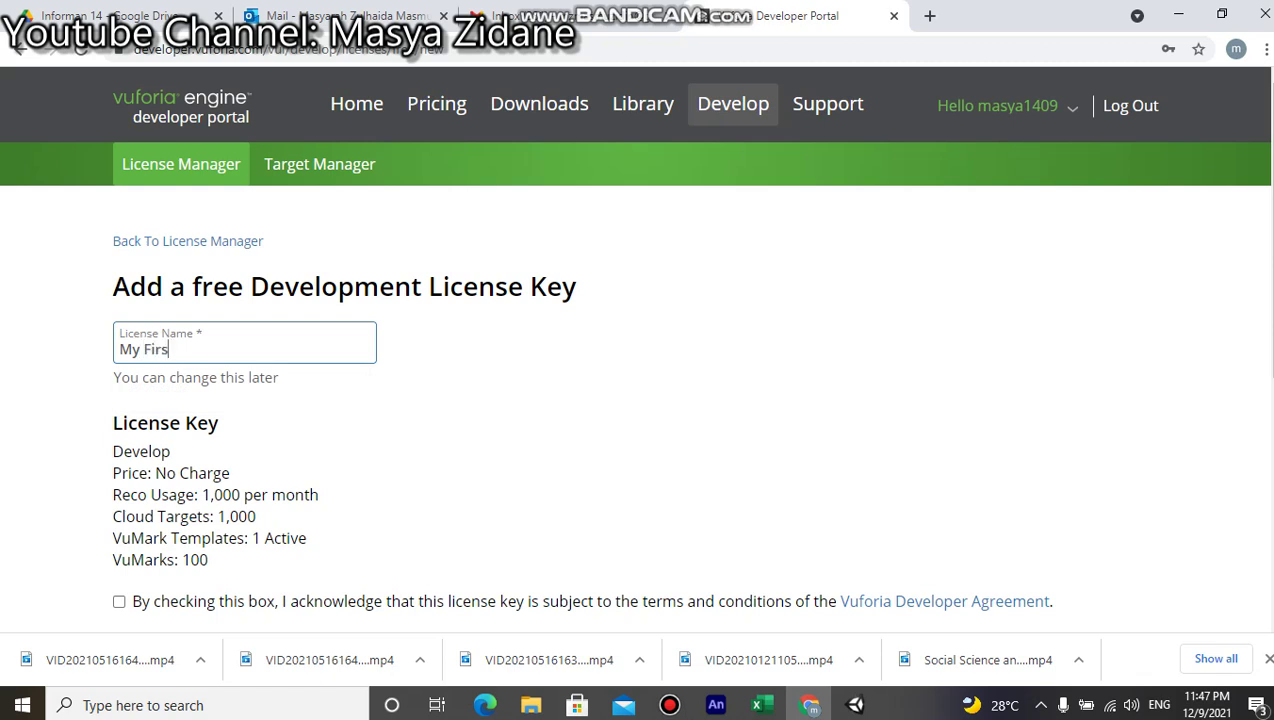
pyautogui.write('t AR 2021')
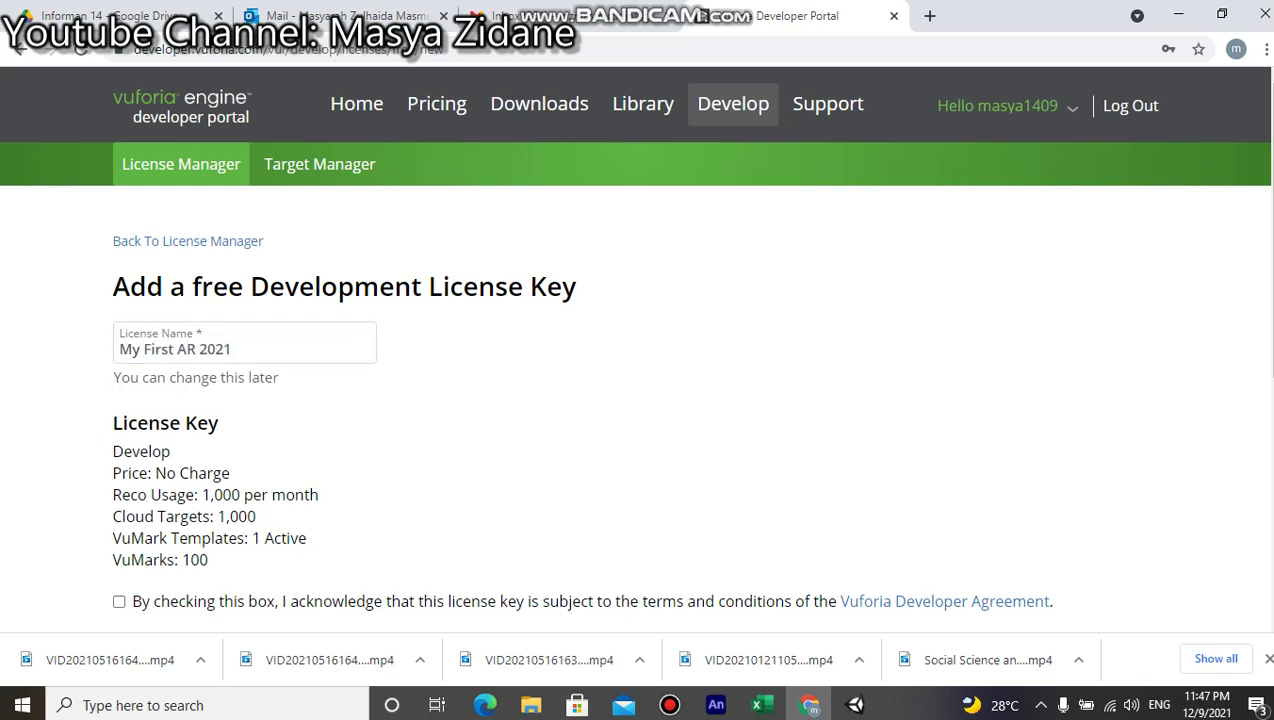
pyautogui.scroll(-2, 637, 400)
pyautogui.click(118, 413)
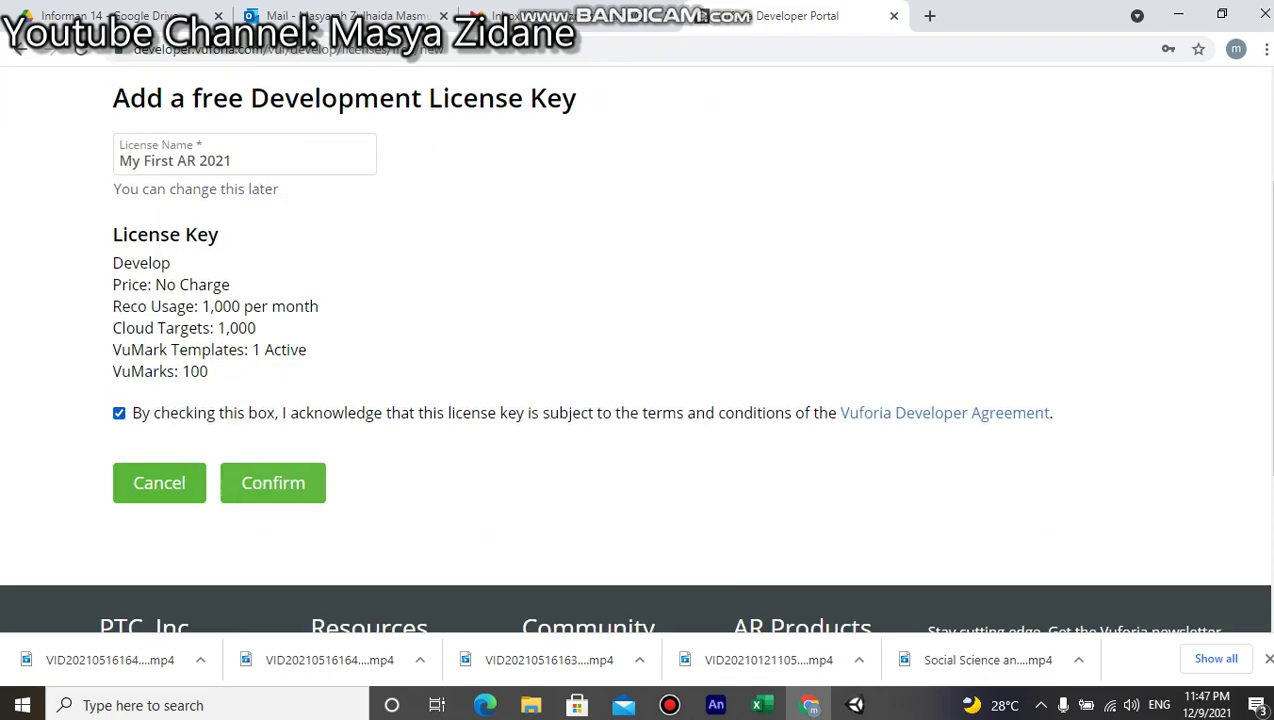
pyautogui.click(273, 483)
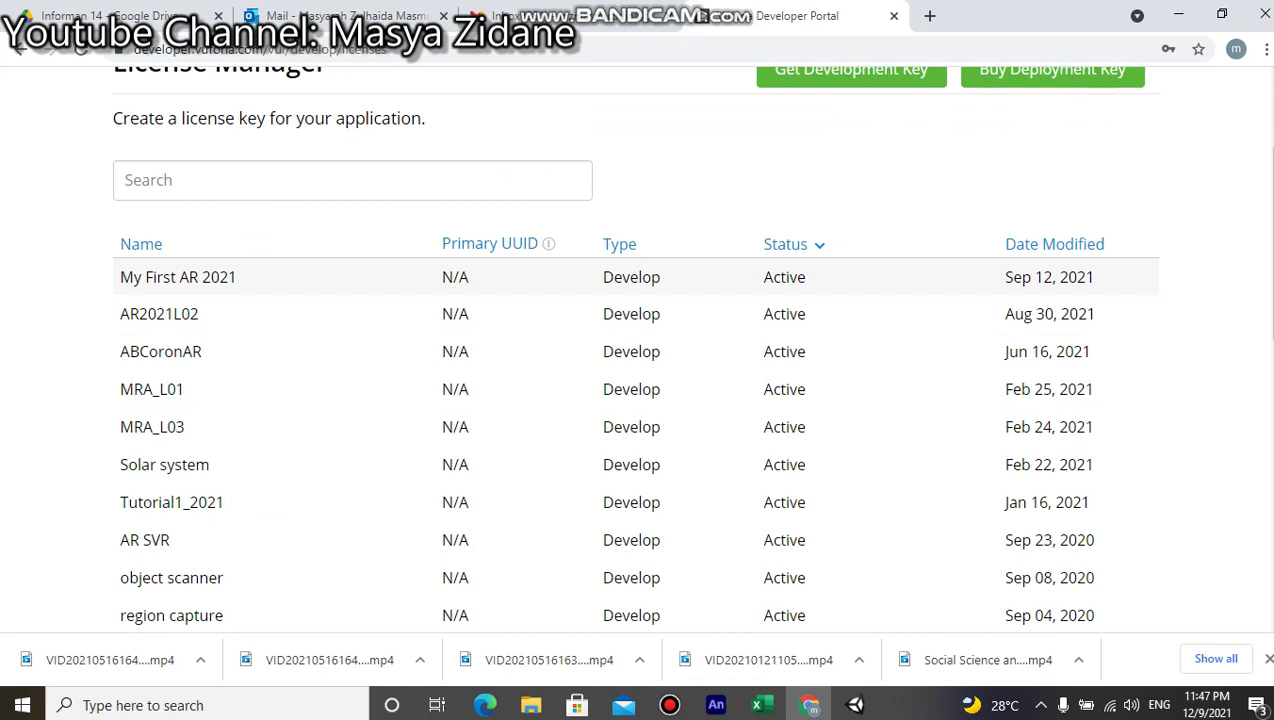
# Review the license key details of My First AR 2021, and go to the Target Manager.
pyautogui.scroll(2, 637, 350)
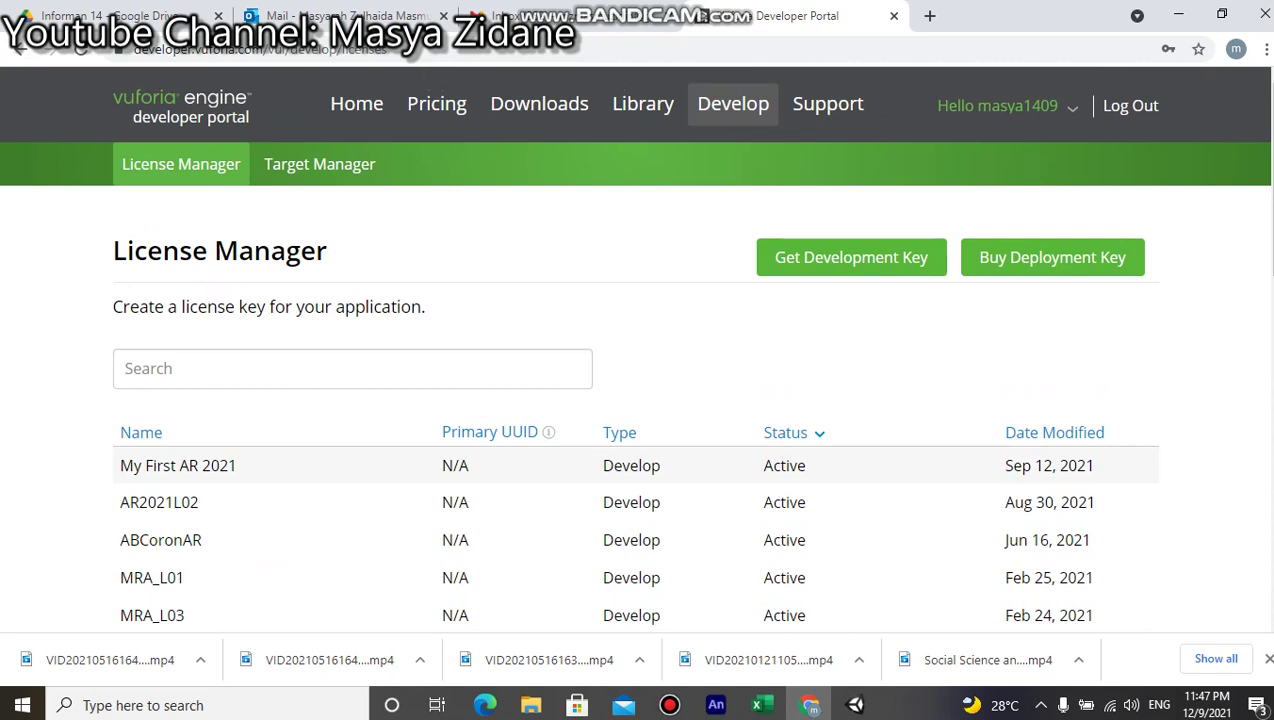
pyautogui.click(178, 465)
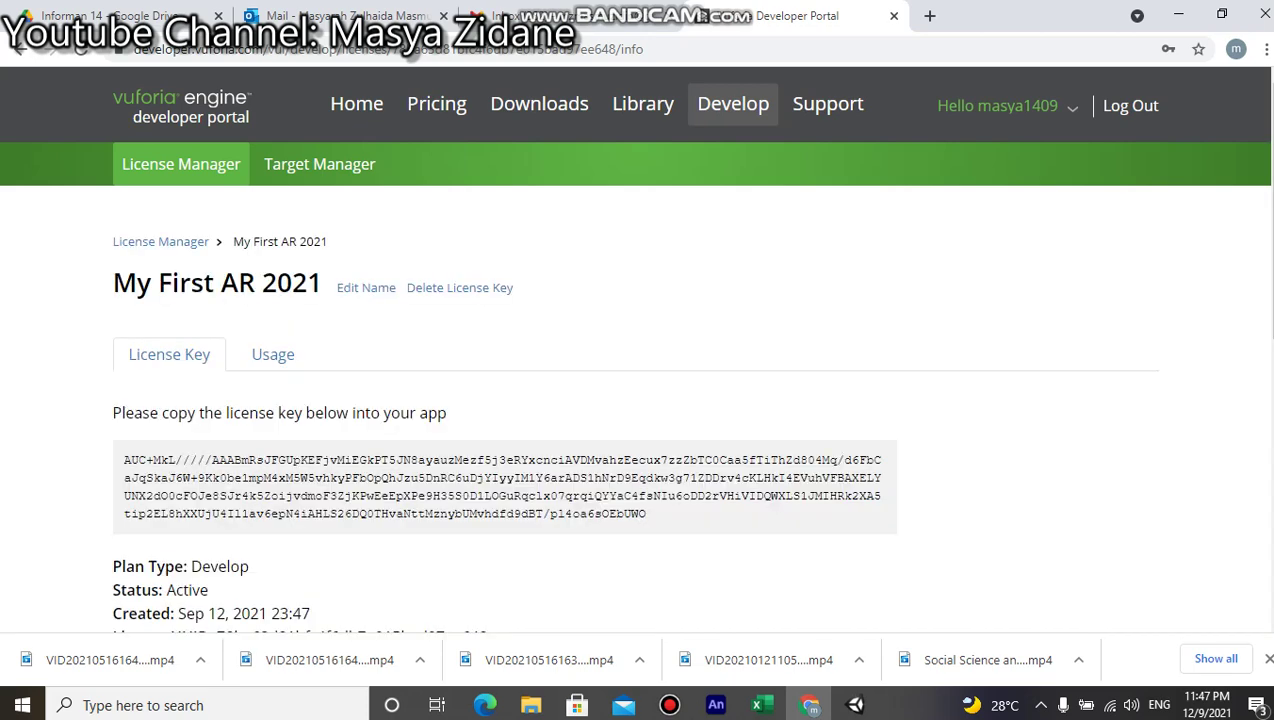
pyautogui.scroll(-2, 505, 400)
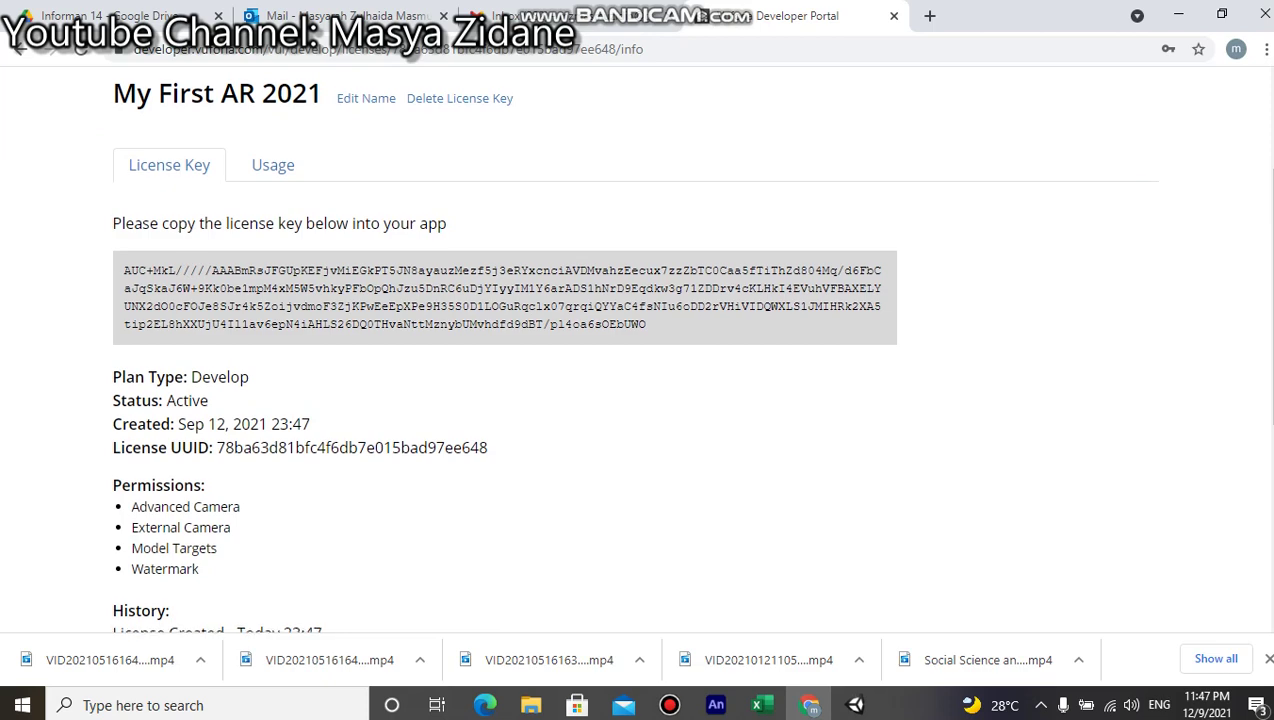
pyautogui.scroll(-3, 505, 400)
pyautogui.scroll(5, 505, 400)
pyautogui.scroll(1, 320, 164)
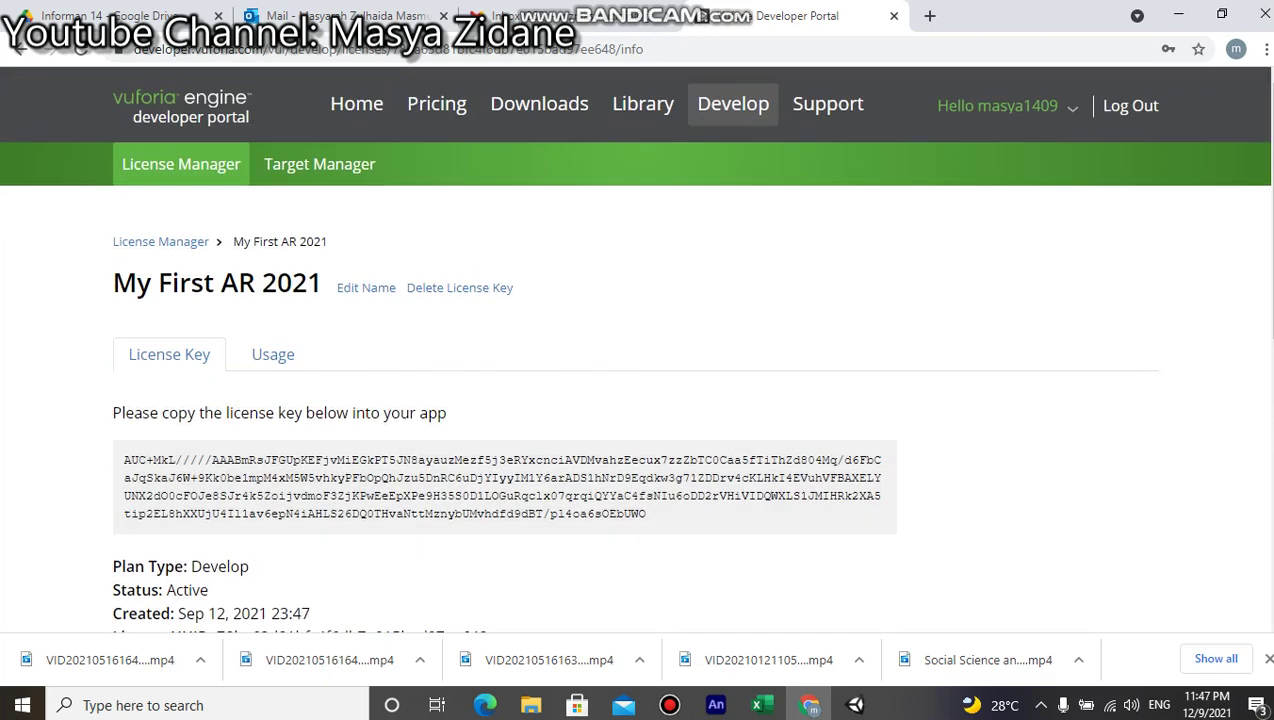
pyautogui.click(320, 164)
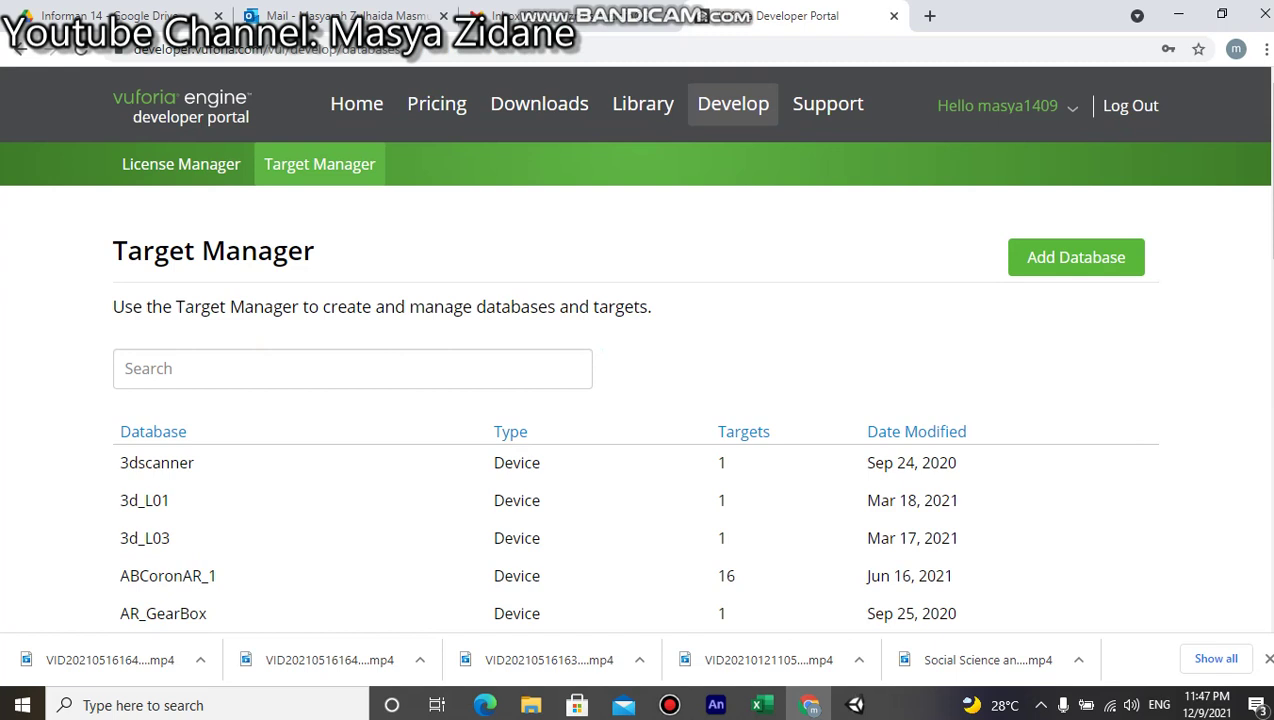
pyautogui.click(1076, 257)
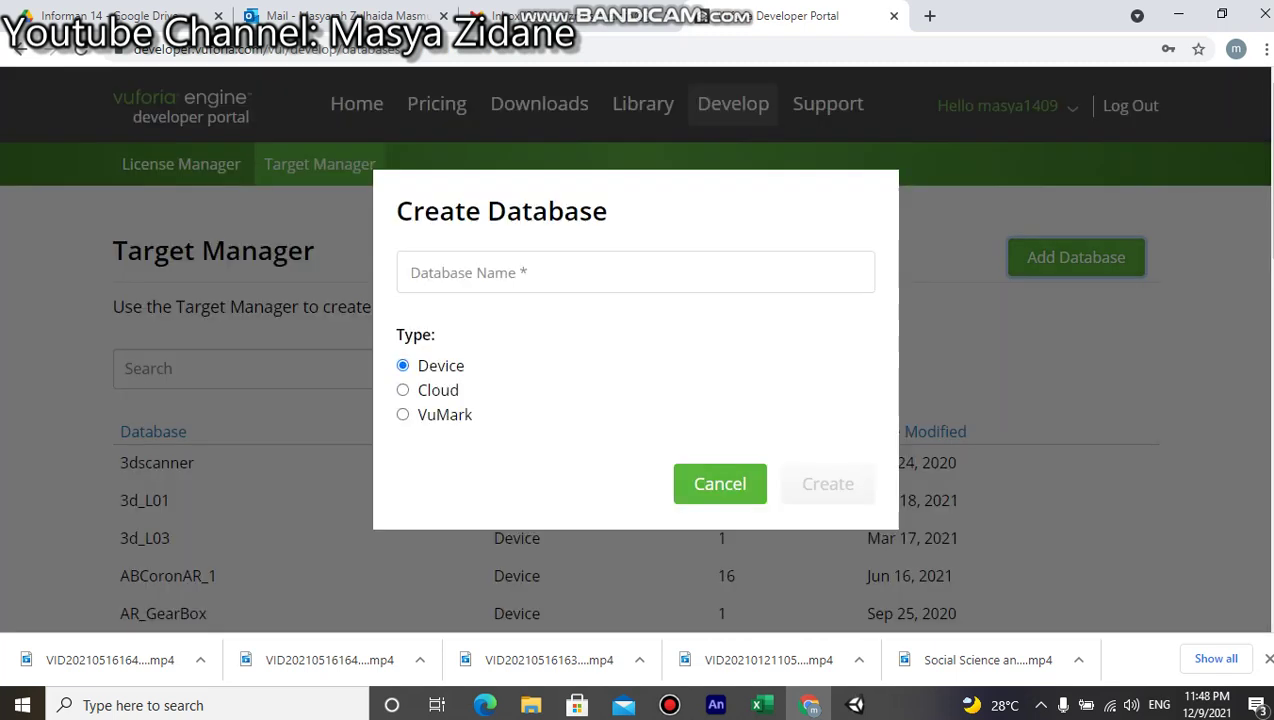
pyautogui.click(636, 272)
pyautogui.press('Down')
pyautogui.press('Down')
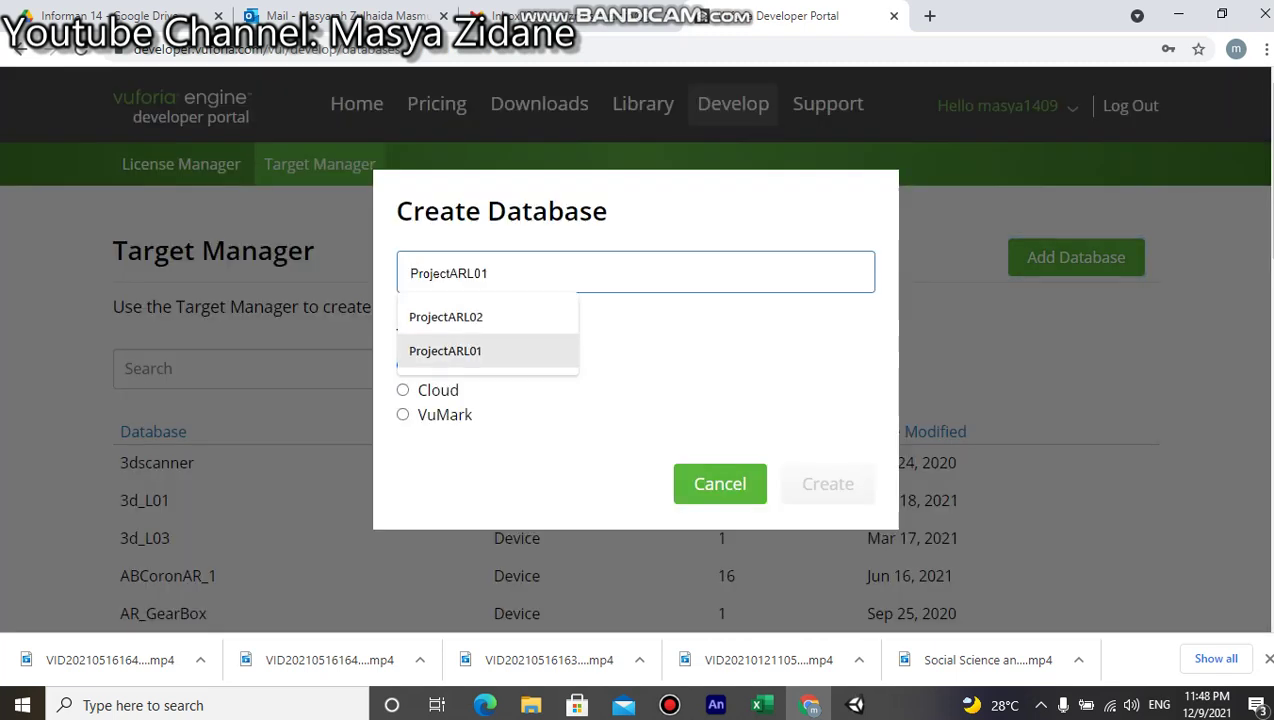
pyautogui.press('Return')
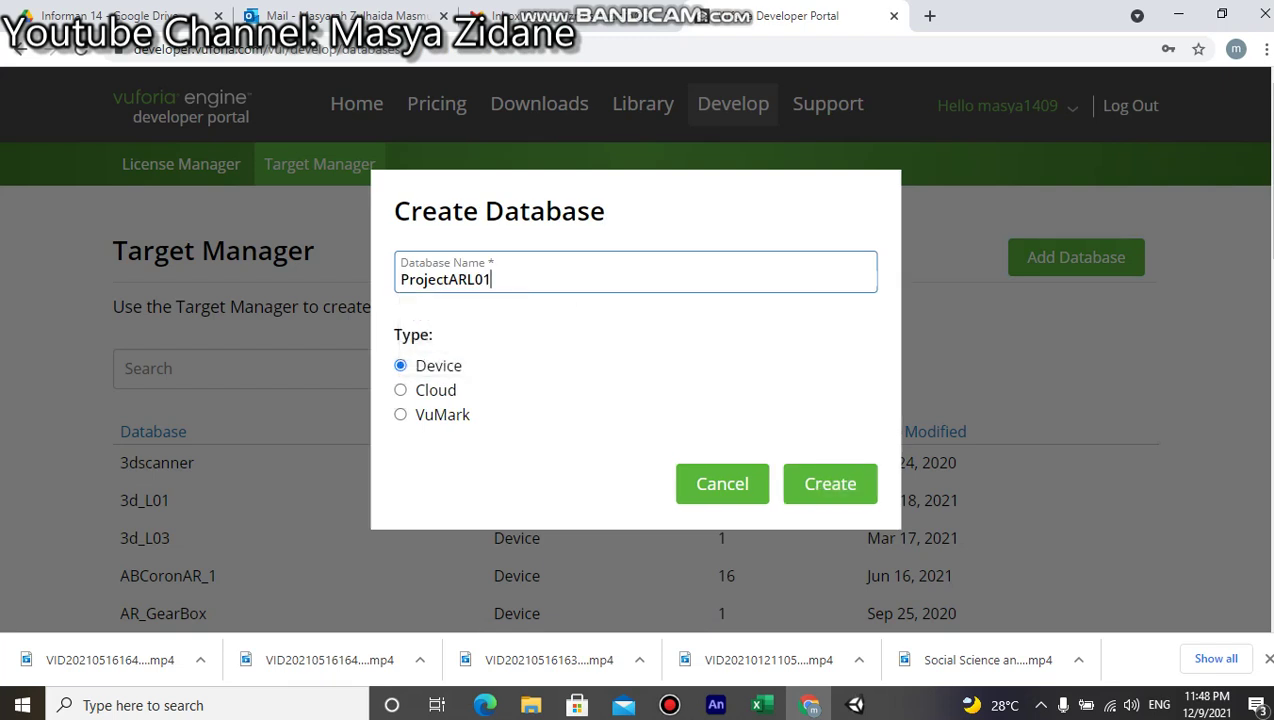
pyautogui.write('2021')
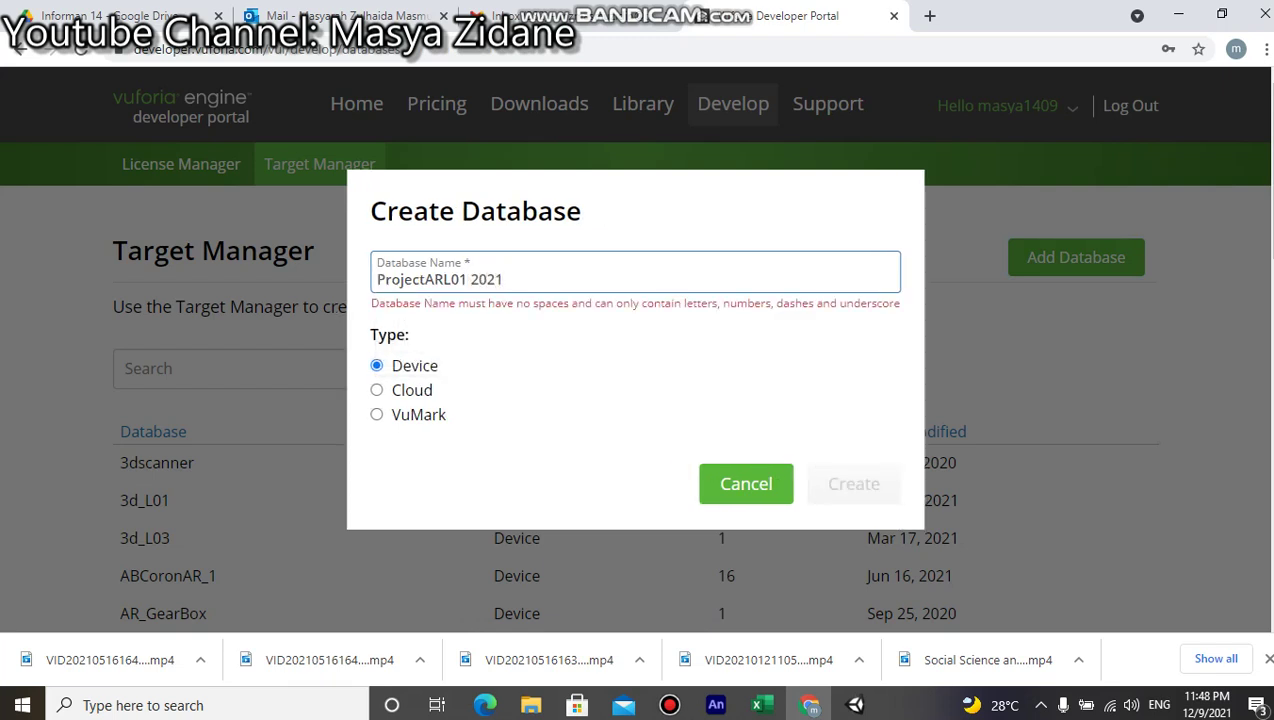
pyautogui.press('BackSpace')
pyautogui.press('BackSpace')
pyautogui.press('BackSpace')
pyautogui.press('BackSpace')
pyautogui.press('BackSpace')
pyautogui.press('BackSpace')
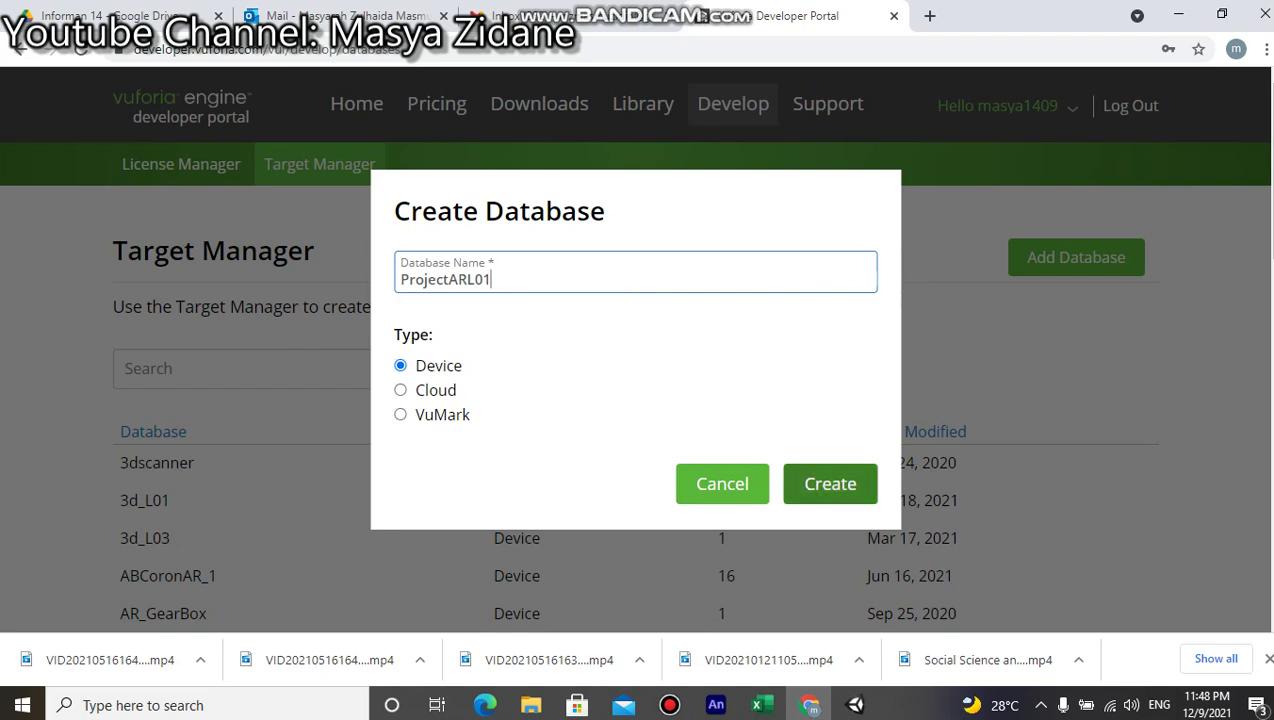
pyautogui.click(690, 390)
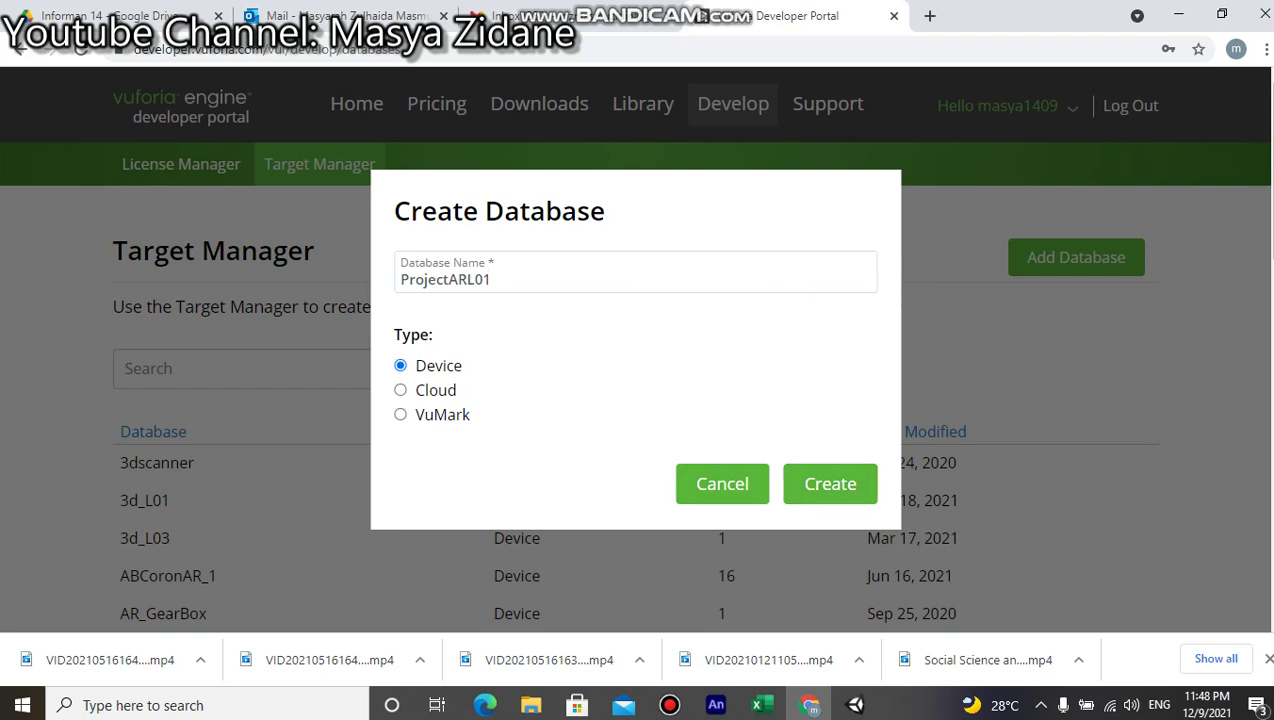
pyautogui.click(722, 484)
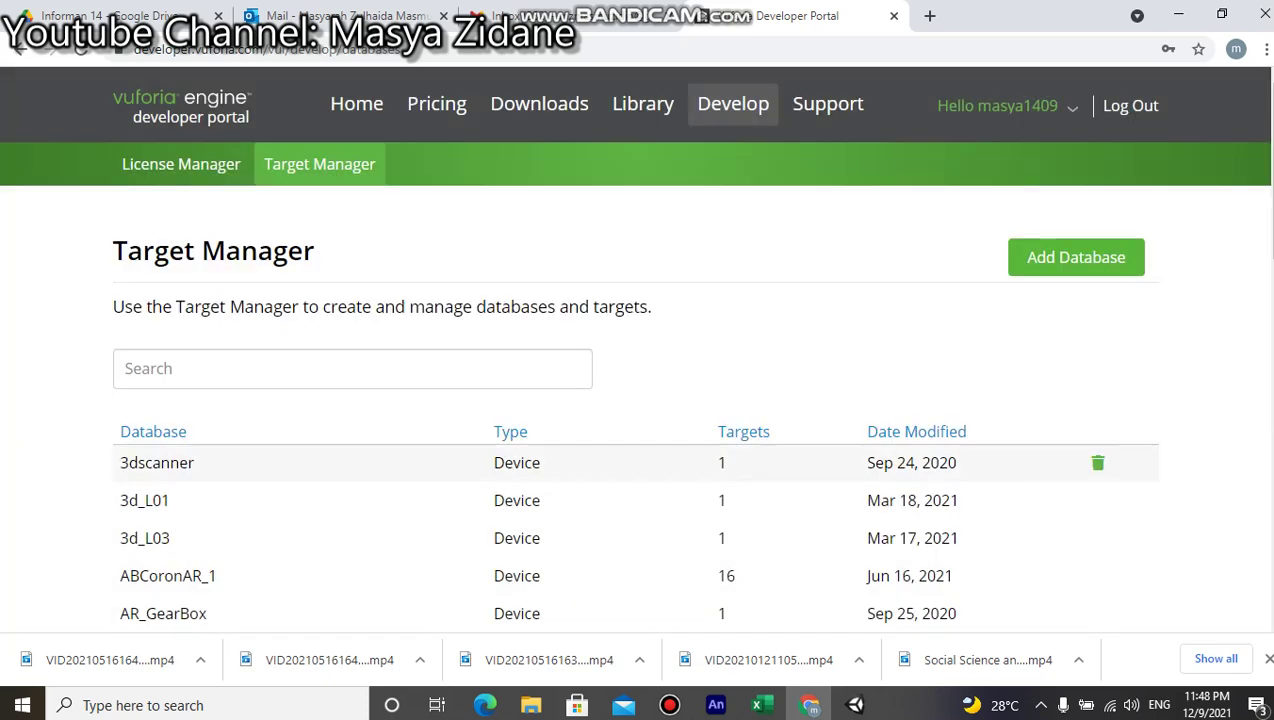
# Find the ProjectARL01 database in the Target Manager list, open it, and review its image target.
pyautogui.scroll(-2, 722, 484)
pyautogui.scroll(-6, 640, 350)
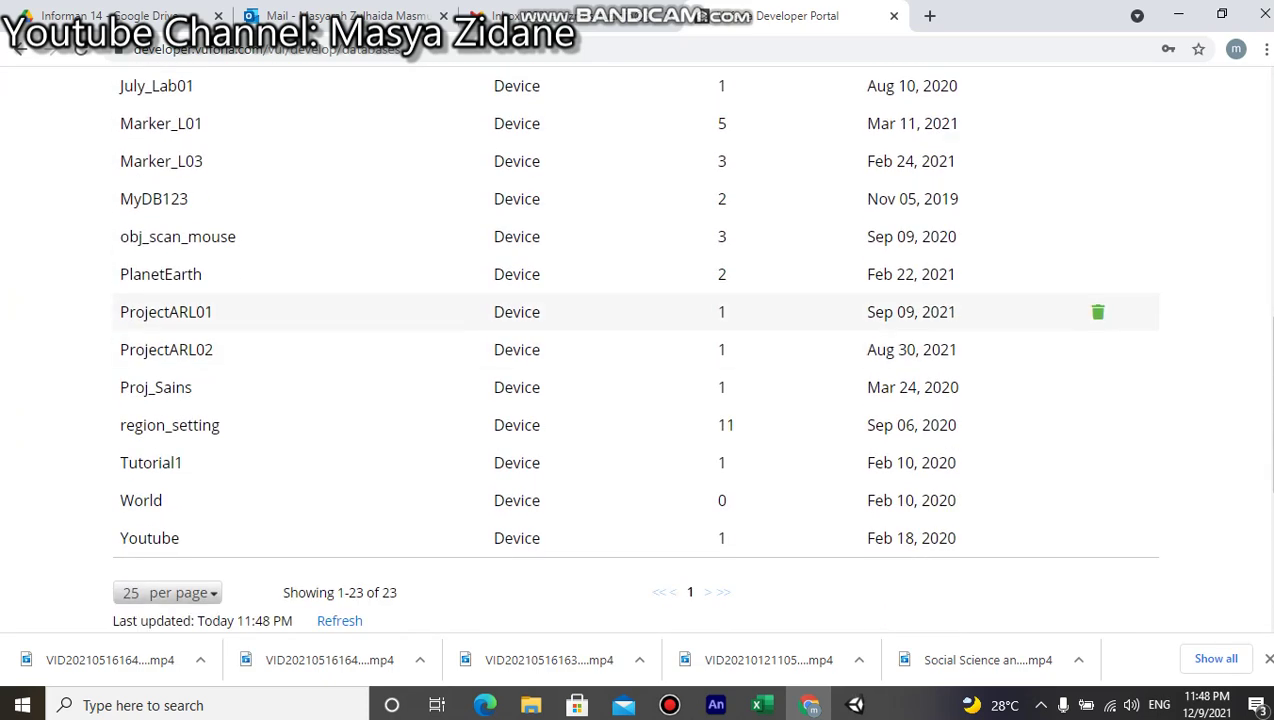
pyautogui.click(166, 312)
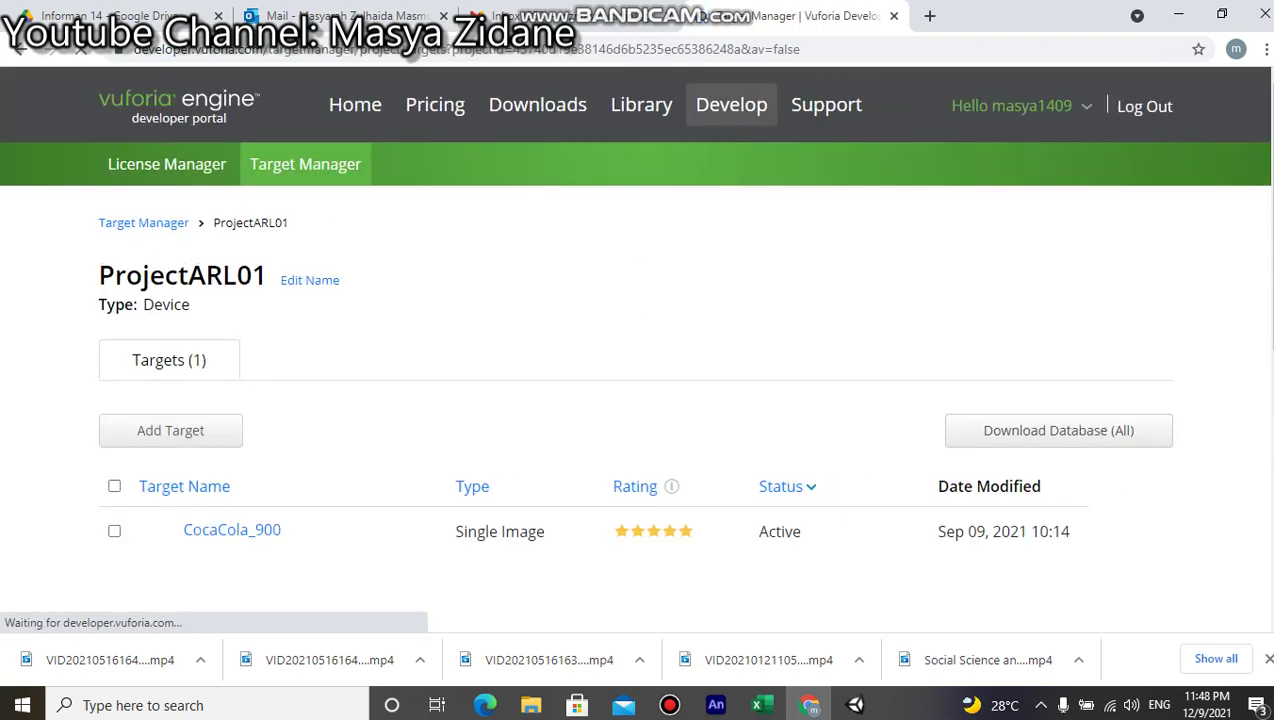
pyautogui.scroll(-2, 637, 350)
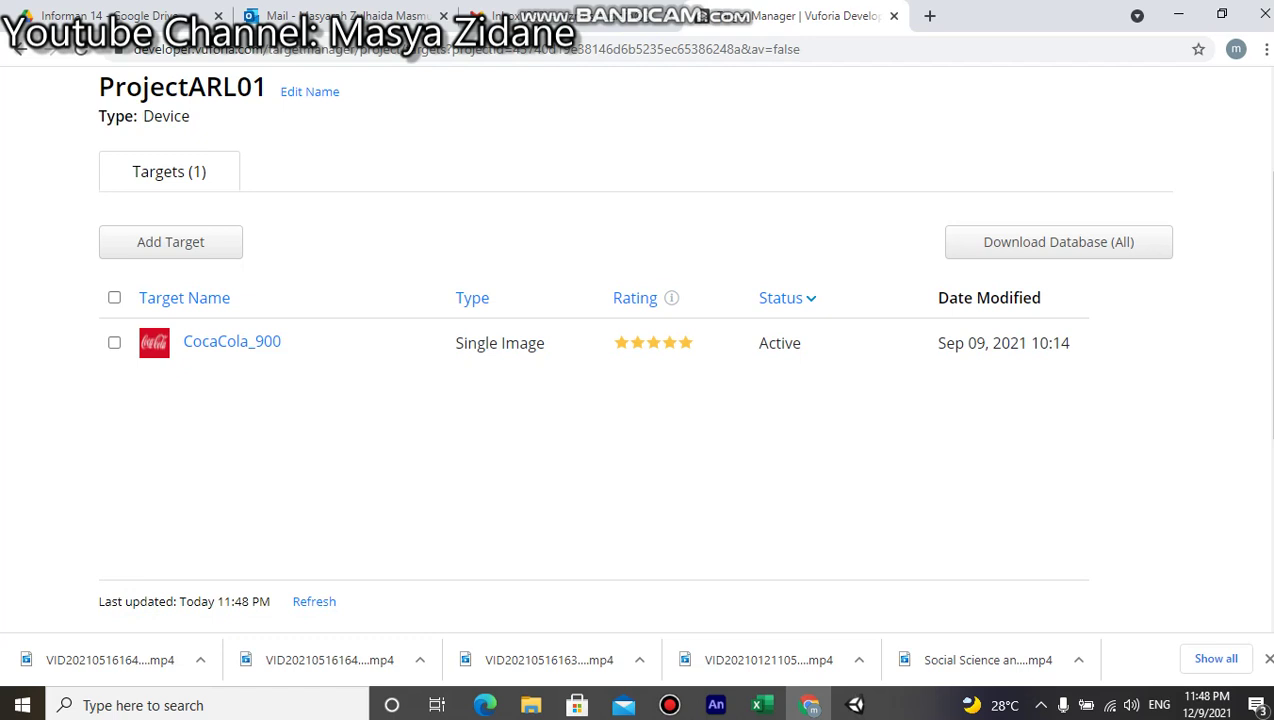
pyautogui.moveTo(154, 342)
# Start adding a single-image target to ProjectARL01, using the file CocaCola_900.jpg from the Desktop.
pyautogui.click(170, 241)
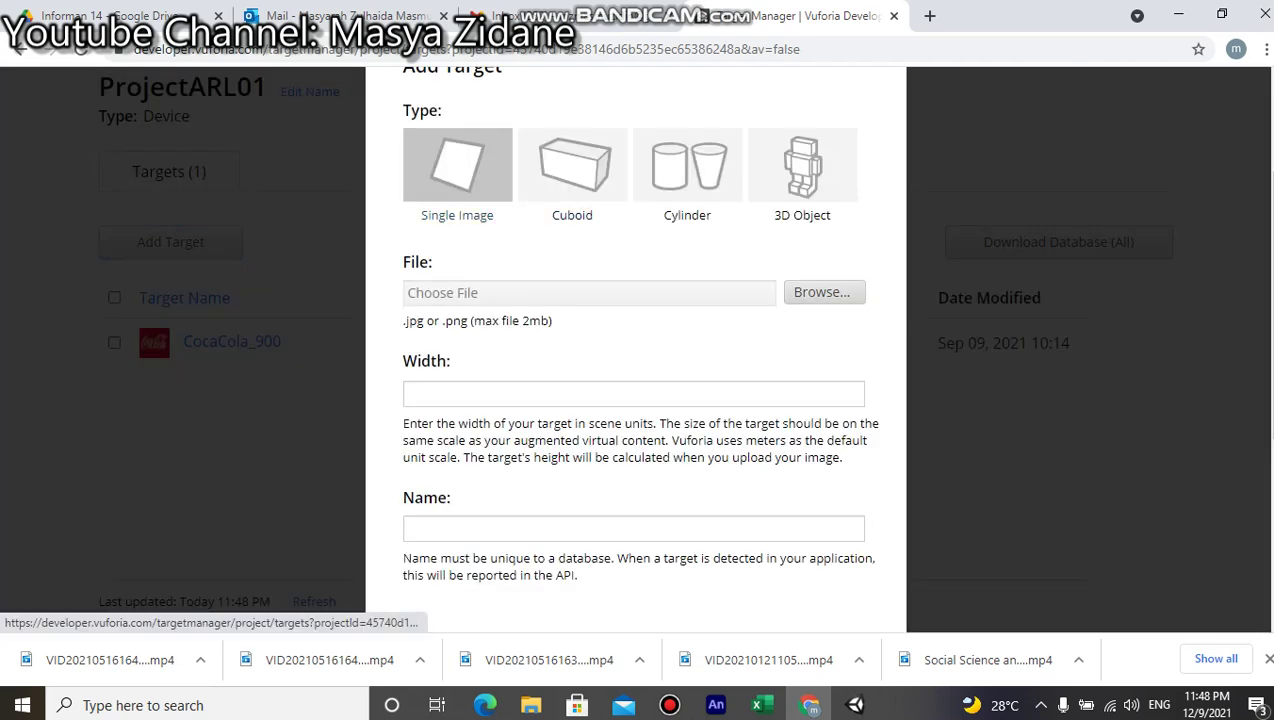
pyautogui.click(824, 292)
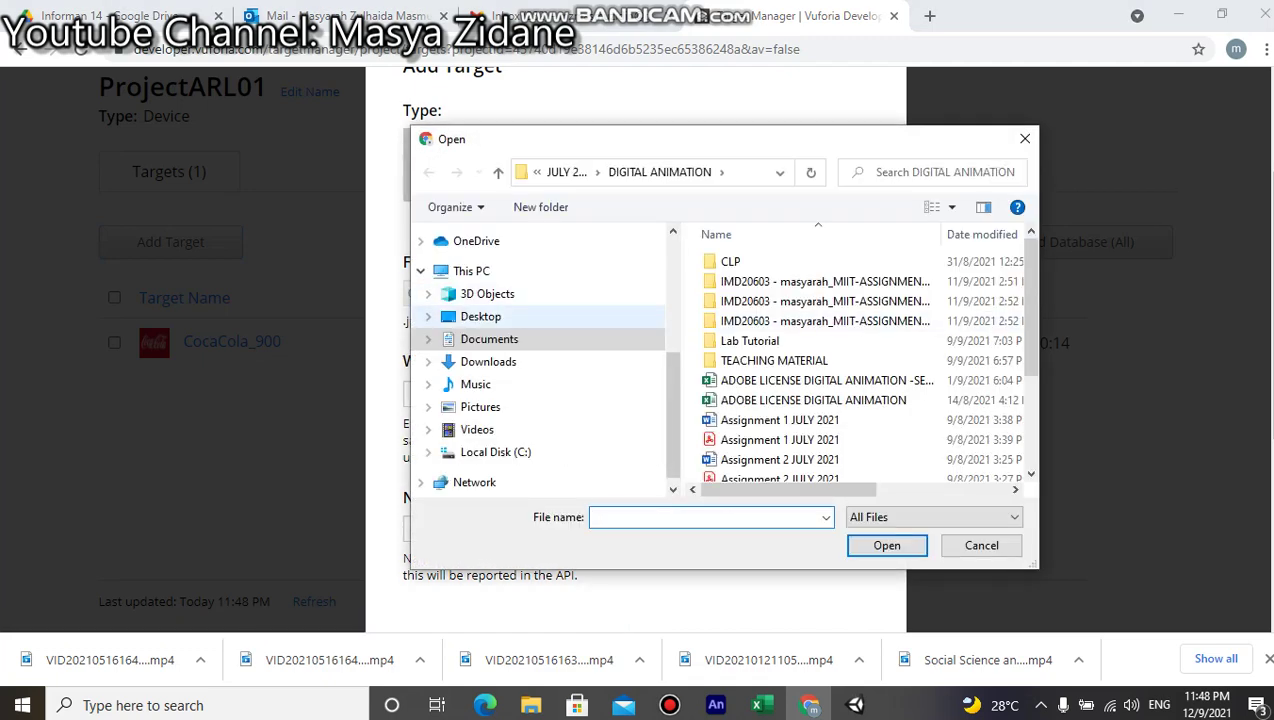
pyautogui.click(481, 316)
pyautogui.scroll(-4, 790, 355)
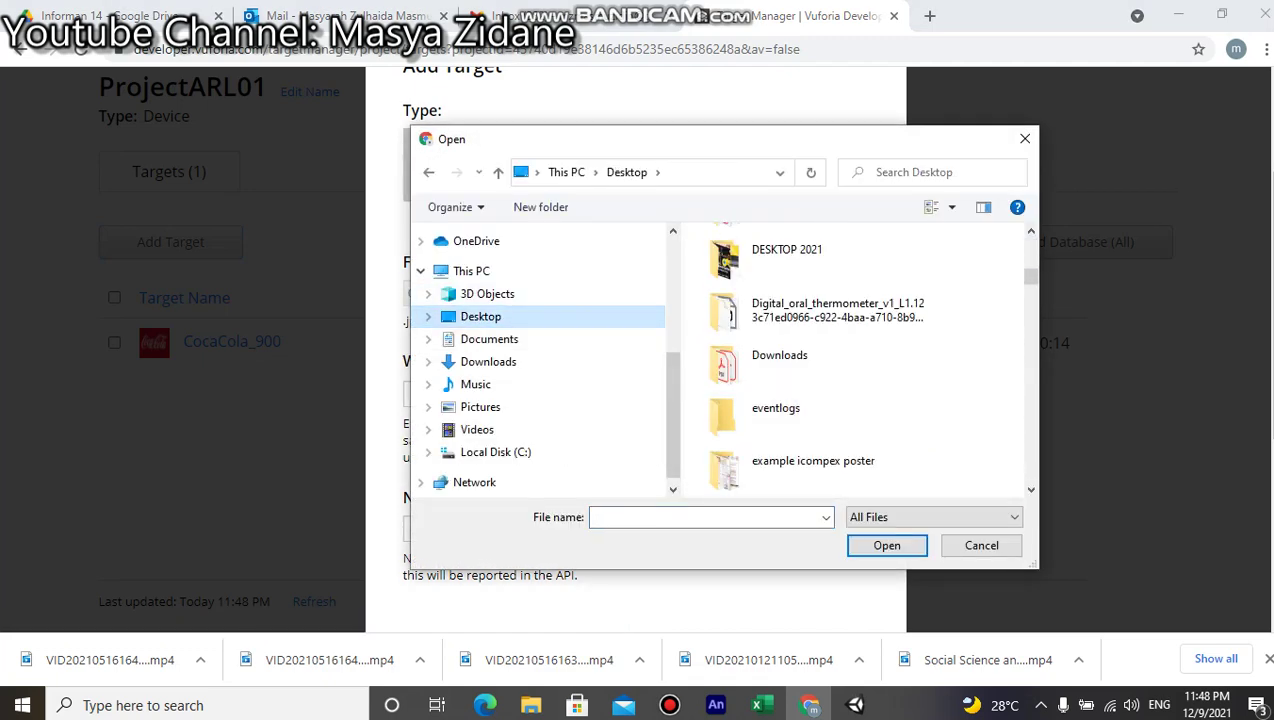
pyautogui.click(705, 517)
pyautogui.write('co')
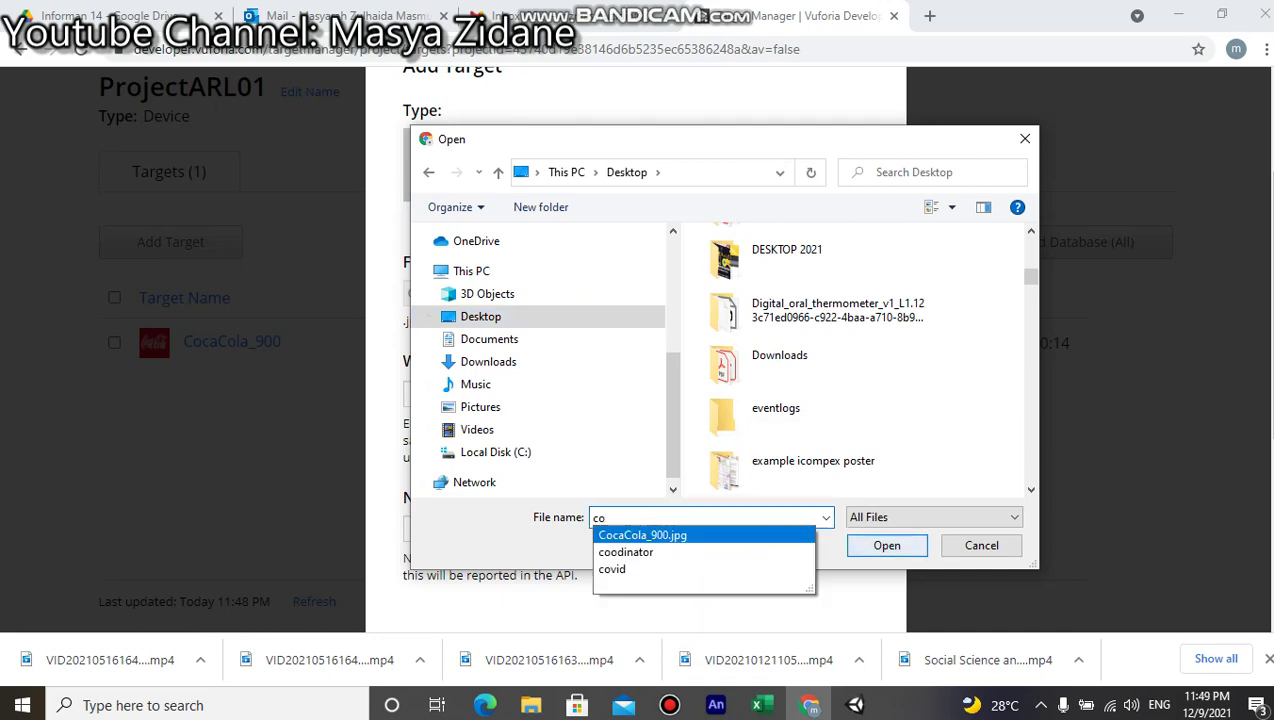
pyautogui.click(642, 535)
pyautogui.press('Return')
pyautogui.scroll(3, 635, 350)
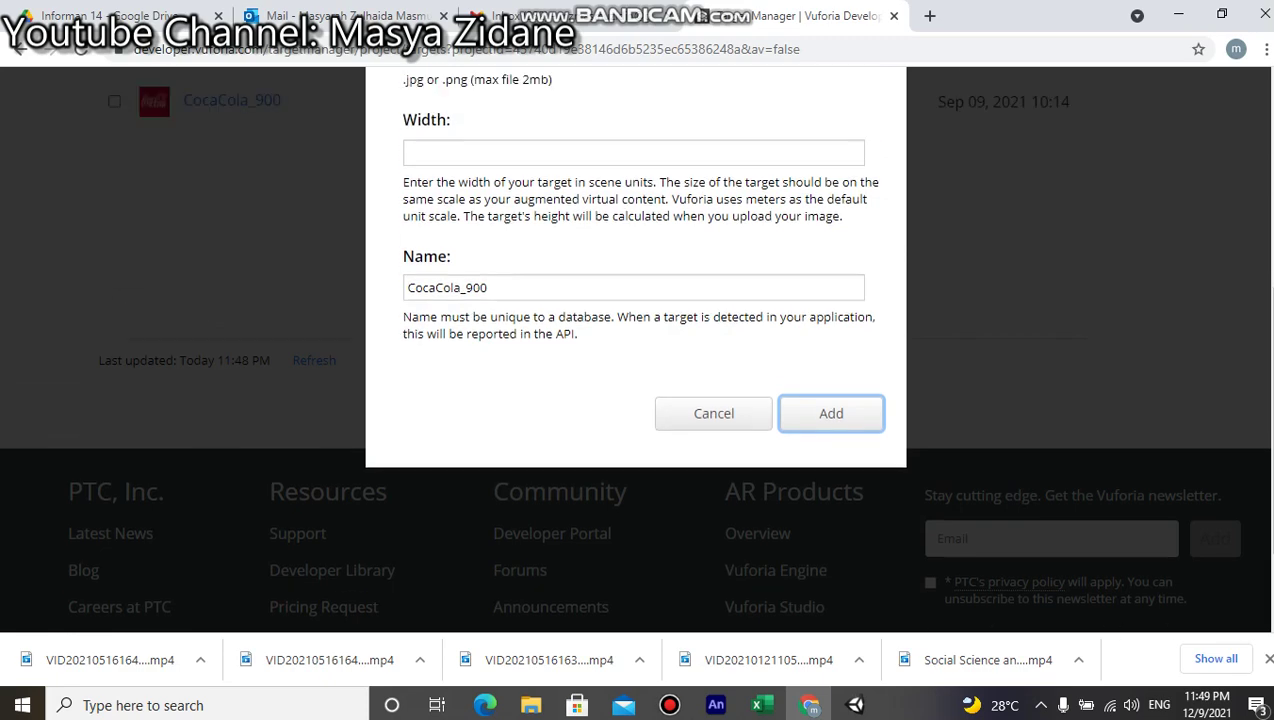
pyautogui.scroll(-1, 635, 350)
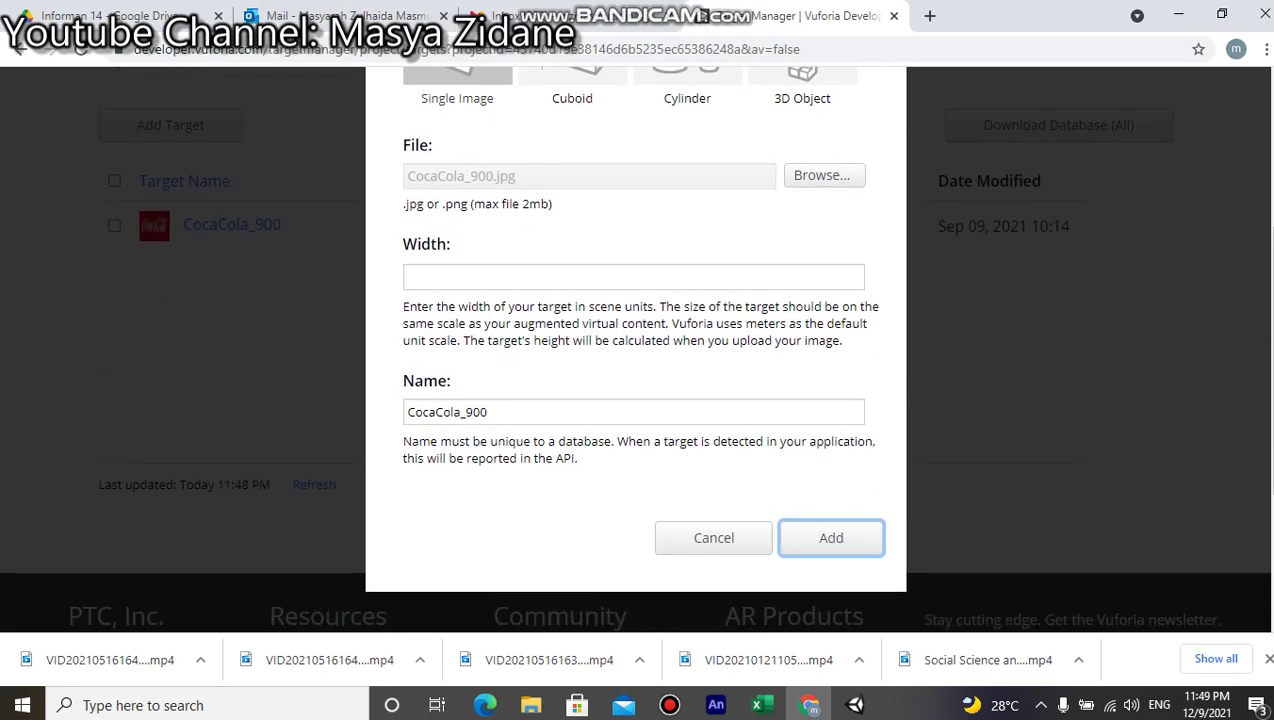
pyautogui.scroll(2, 635, 350)
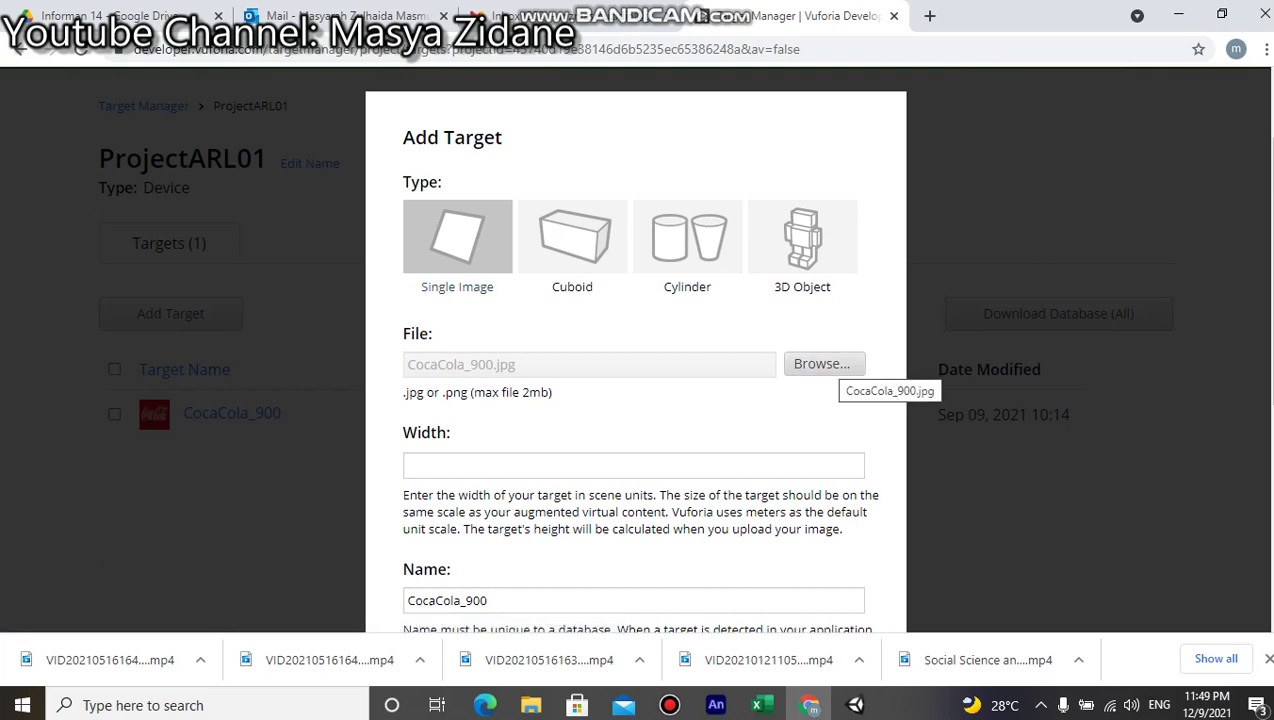
# Set the new target's width to 10, select its whole name text, and cancel adding the target.
pyautogui.click(633, 465)
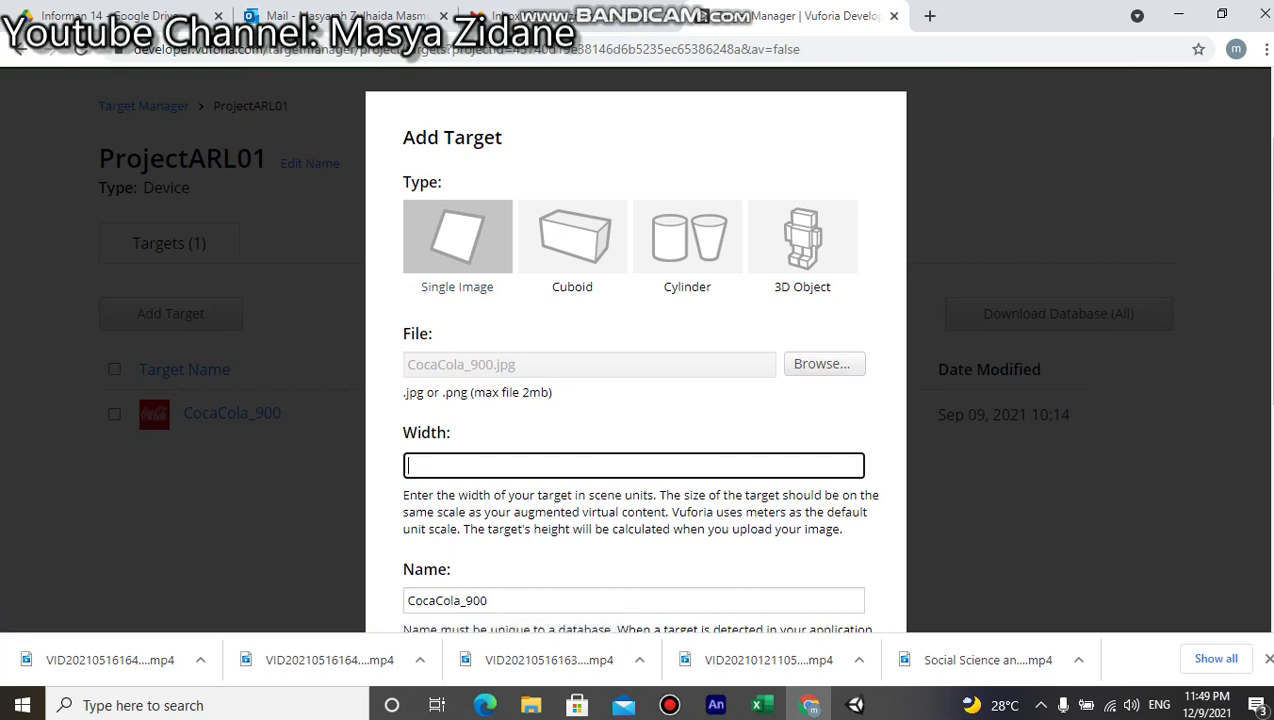
pyautogui.write('10')
pyautogui.scroll(-1, 636, 350)
pyautogui.scroll(-2, 636, 350)
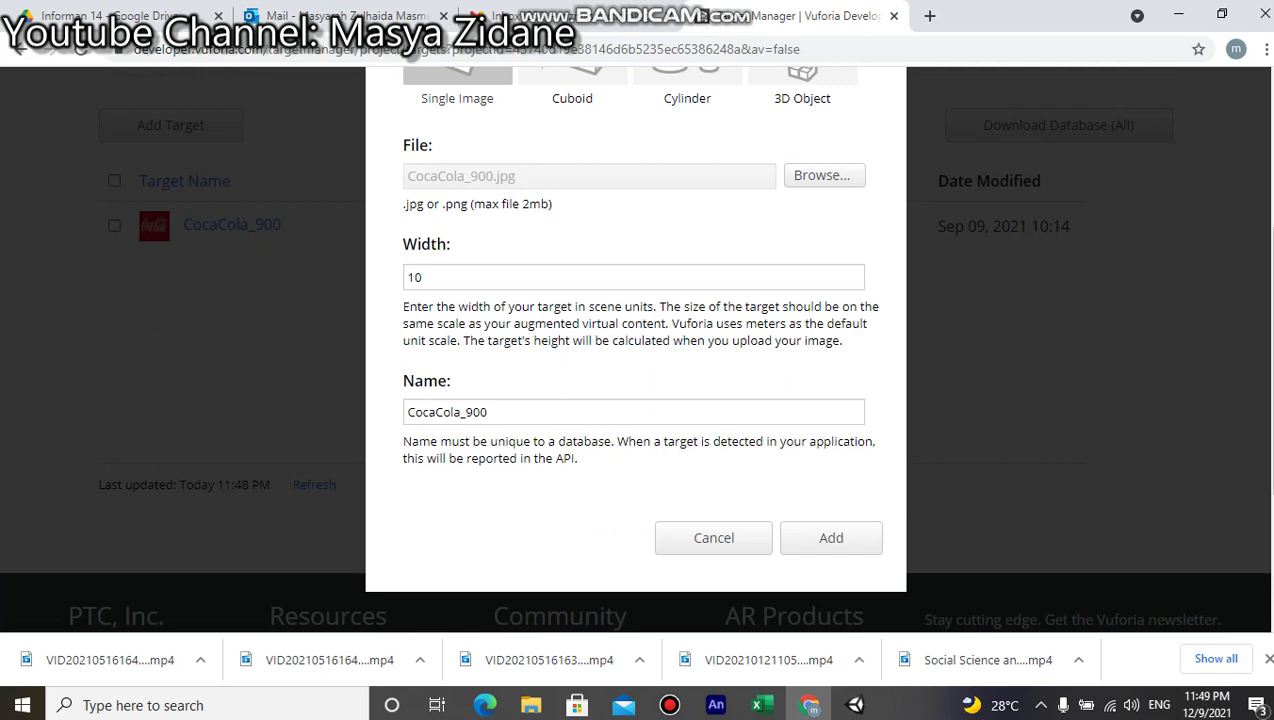
pyautogui.click(488, 412)
pyautogui.hotkey('shift', 'Left')
pyautogui.hotkey('shift', 'Left')
pyautogui.hotkey('shift', 'Left')
pyautogui.hotkey('shift', 'Left')
pyautogui.hotkey('shift', 'Left')
pyautogui.hotkey('shift', 'Left')
pyautogui.hotkey('shift', 'Left')
pyautogui.hotkey('shift', 'Left')
pyautogui.hotkey('shift', 'Left')
pyautogui.hotkey('shift', 'Left')
pyautogui.hotkey('shift', 'Left')
pyautogui.hotkey('shift', 'Left')
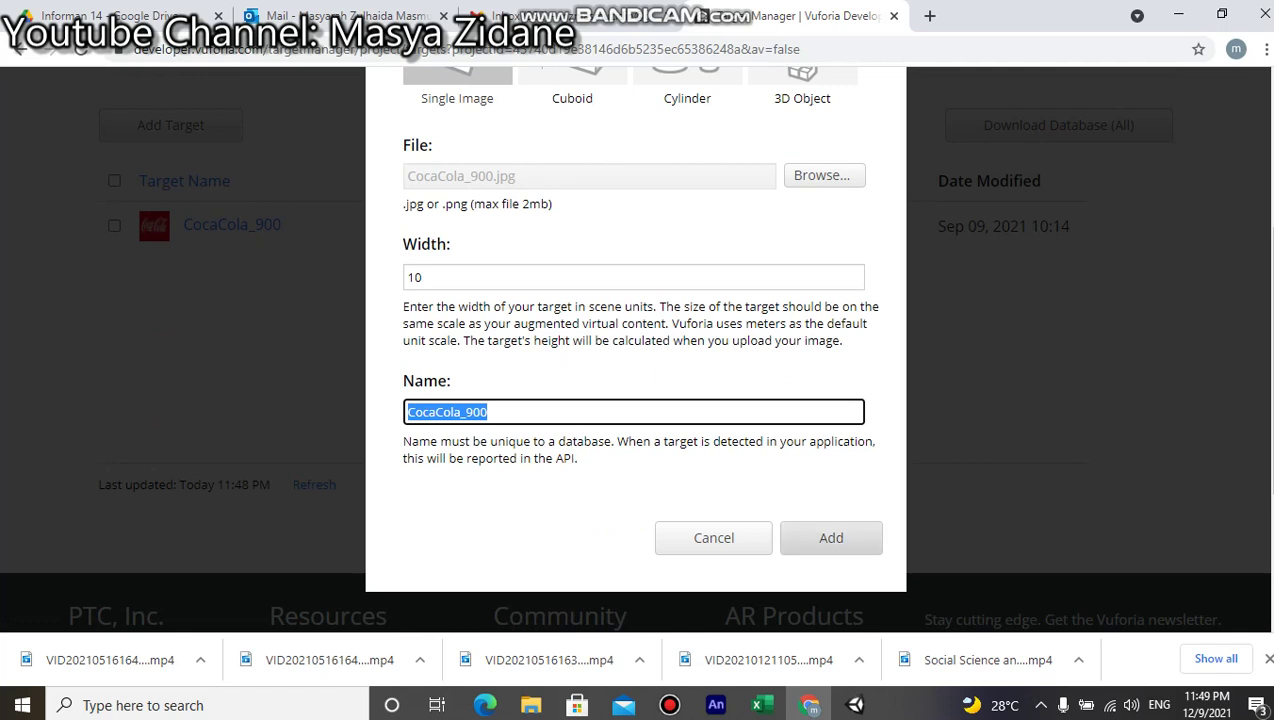
pyautogui.click(713, 537)
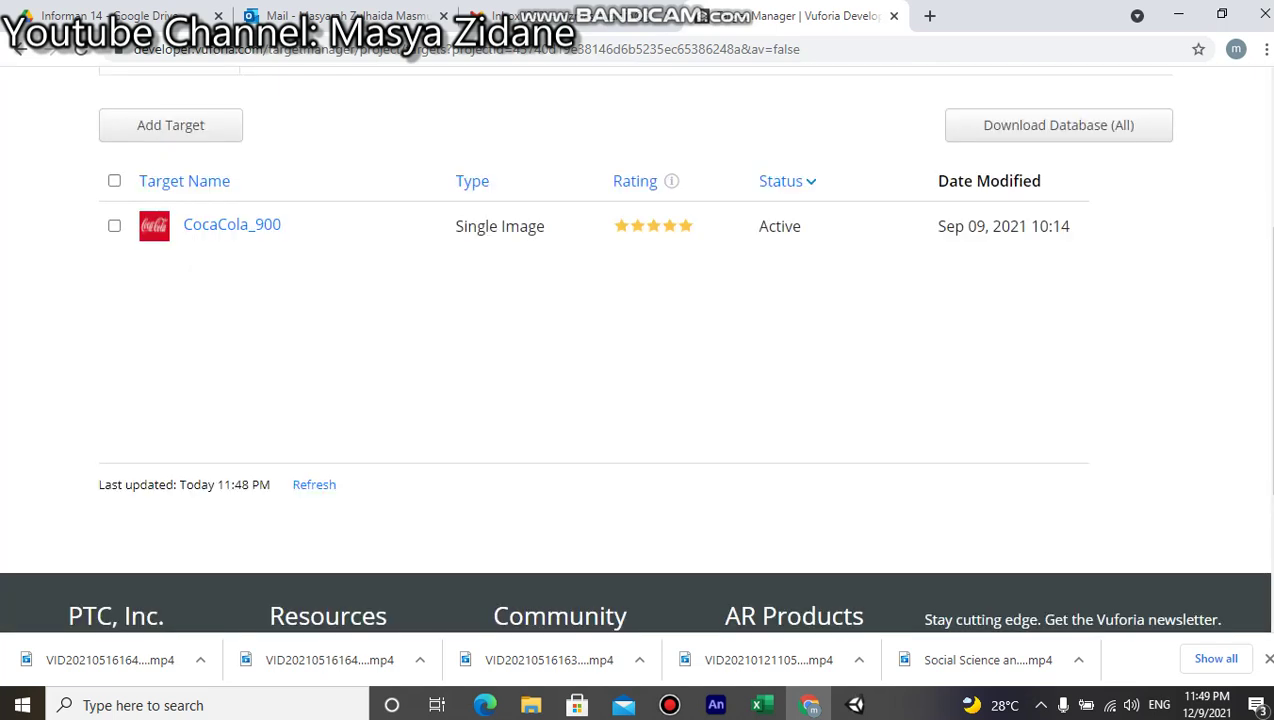
# Download the complete ProjectARL01 database for the Unity Editor development platform.
pyautogui.scroll(2, 230, 414)
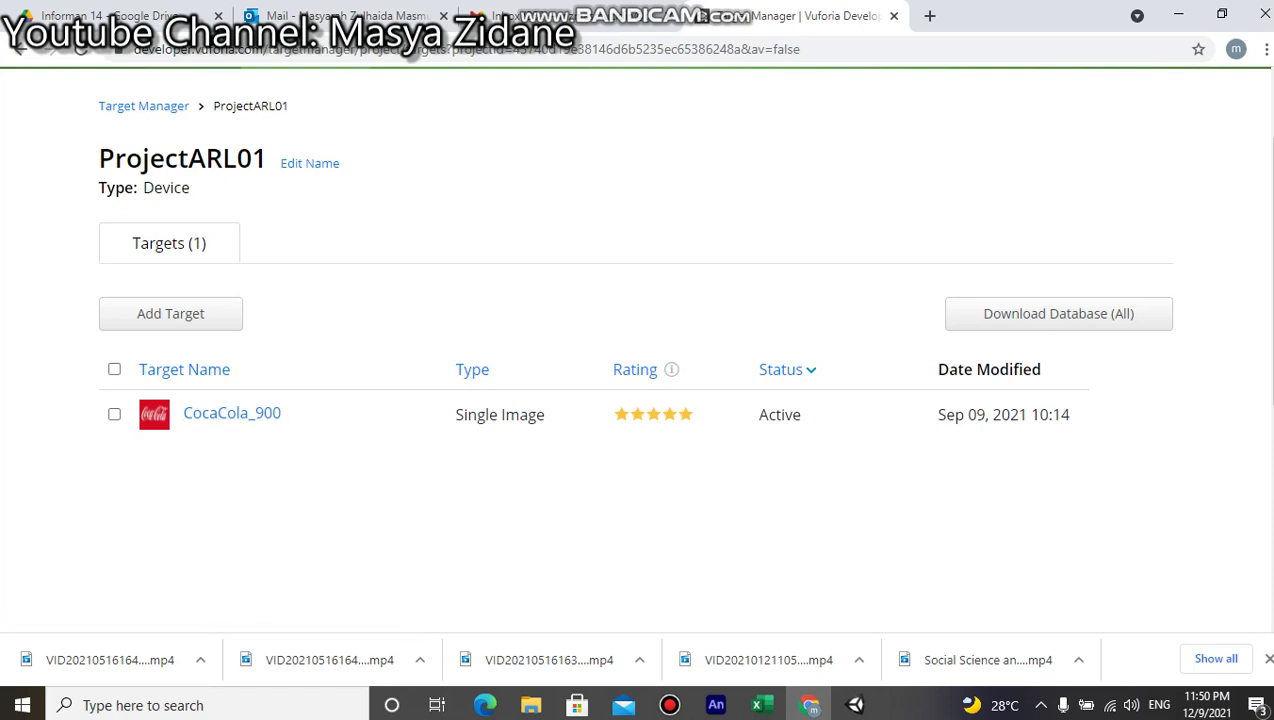
pyautogui.click(1058, 313)
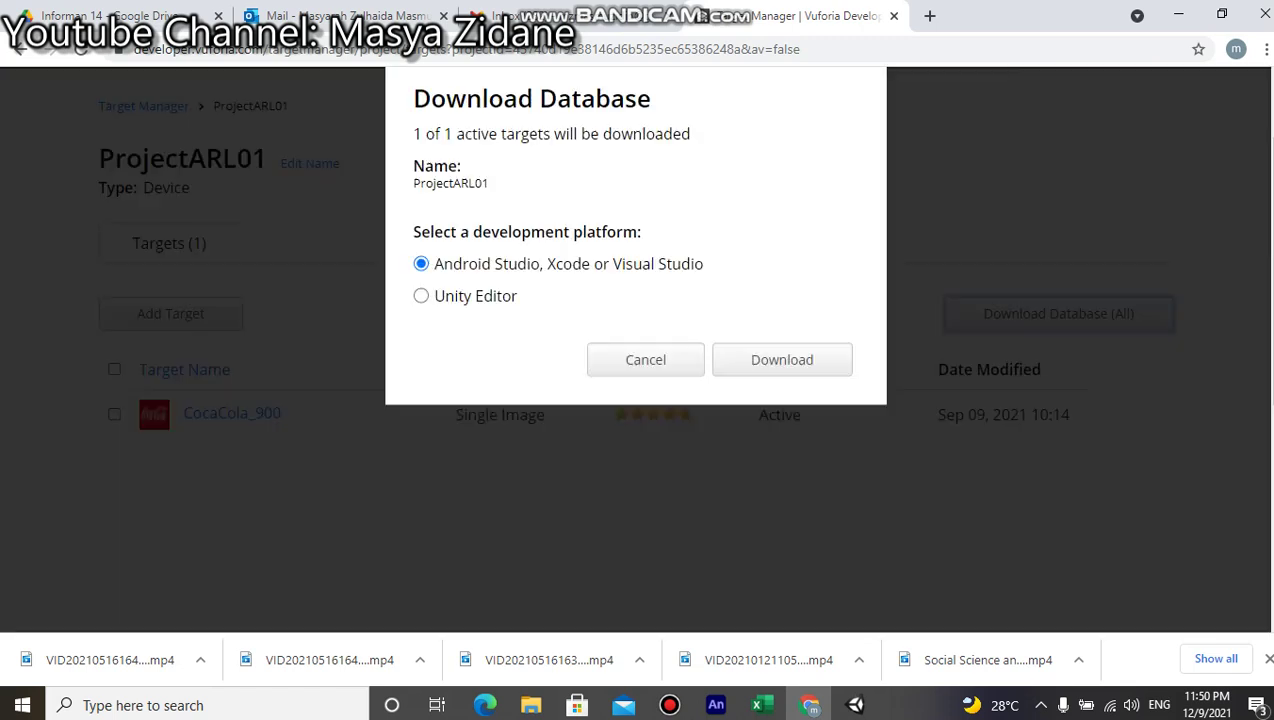
pyautogui.click(421, 296)
pyautogui.click(782, 359)
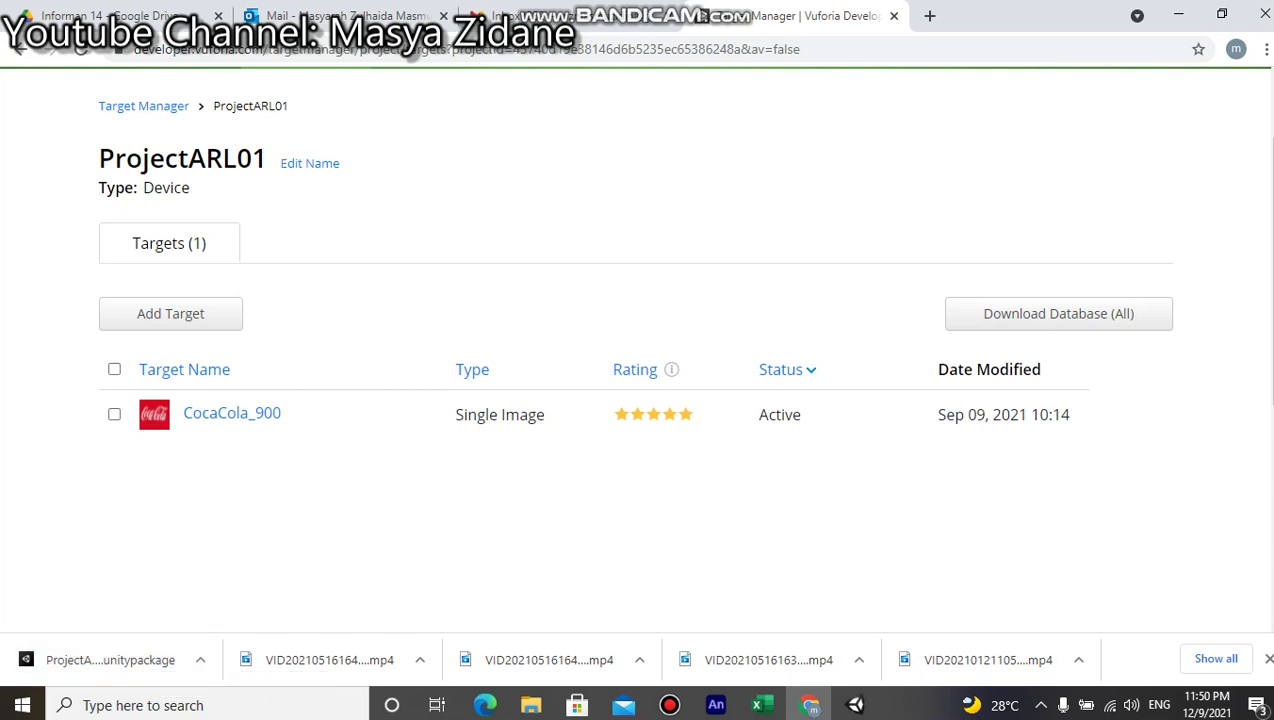
# Switch to Unity and replace SampleScene's Main Camera with a Vuforia AR Camera, accepting the Vuforia 8.5 software license.
pyautogui.click(855, 705)
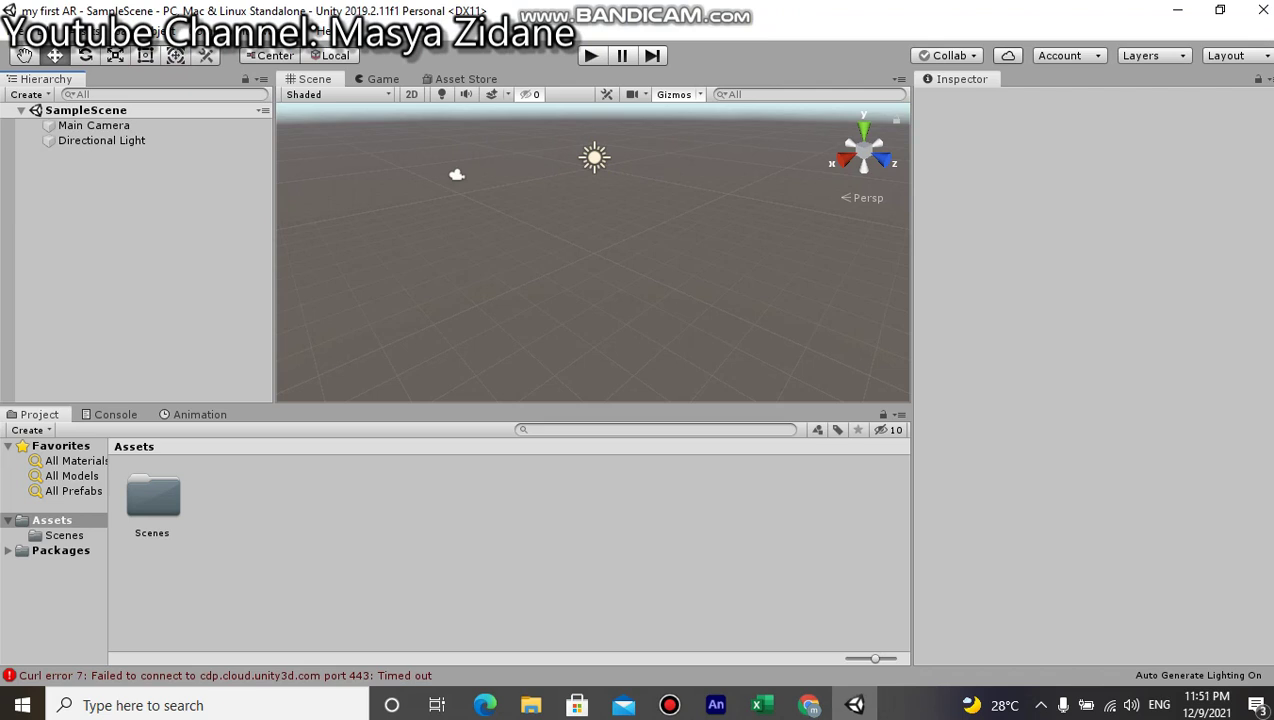
pyautogui.rightClick(93, 172)
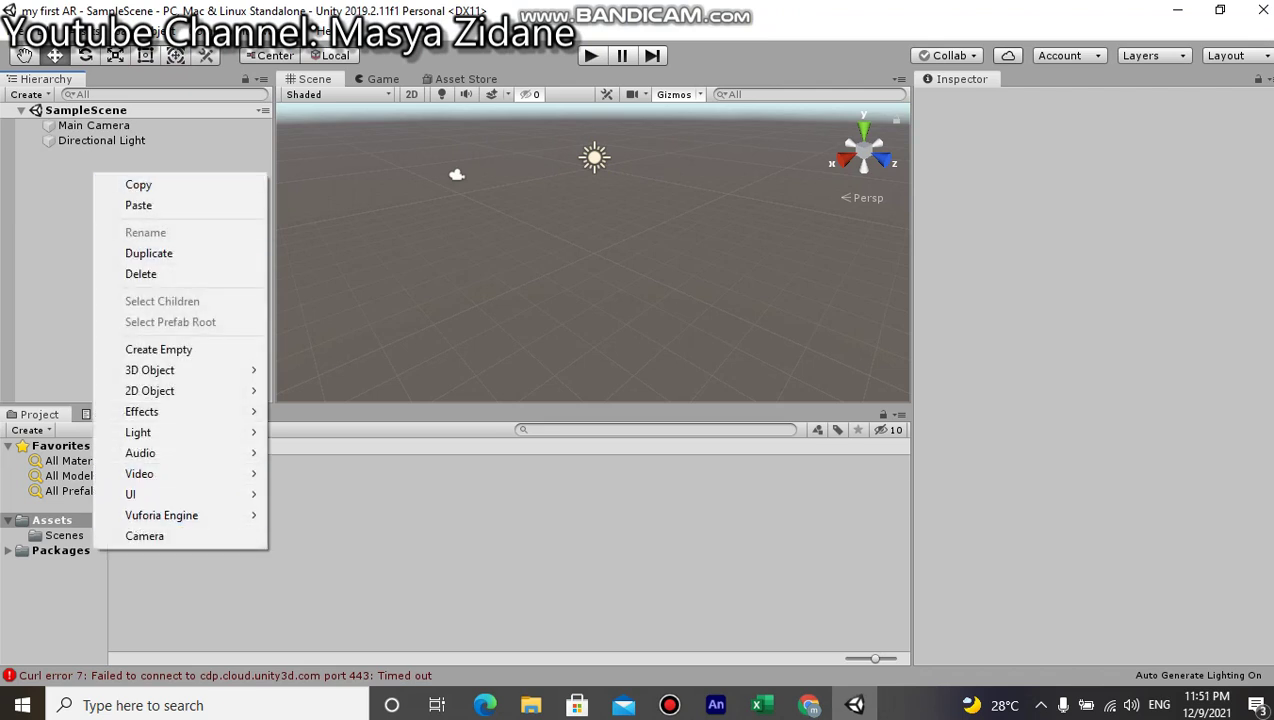
pyautogui.rightClick(45, 193)
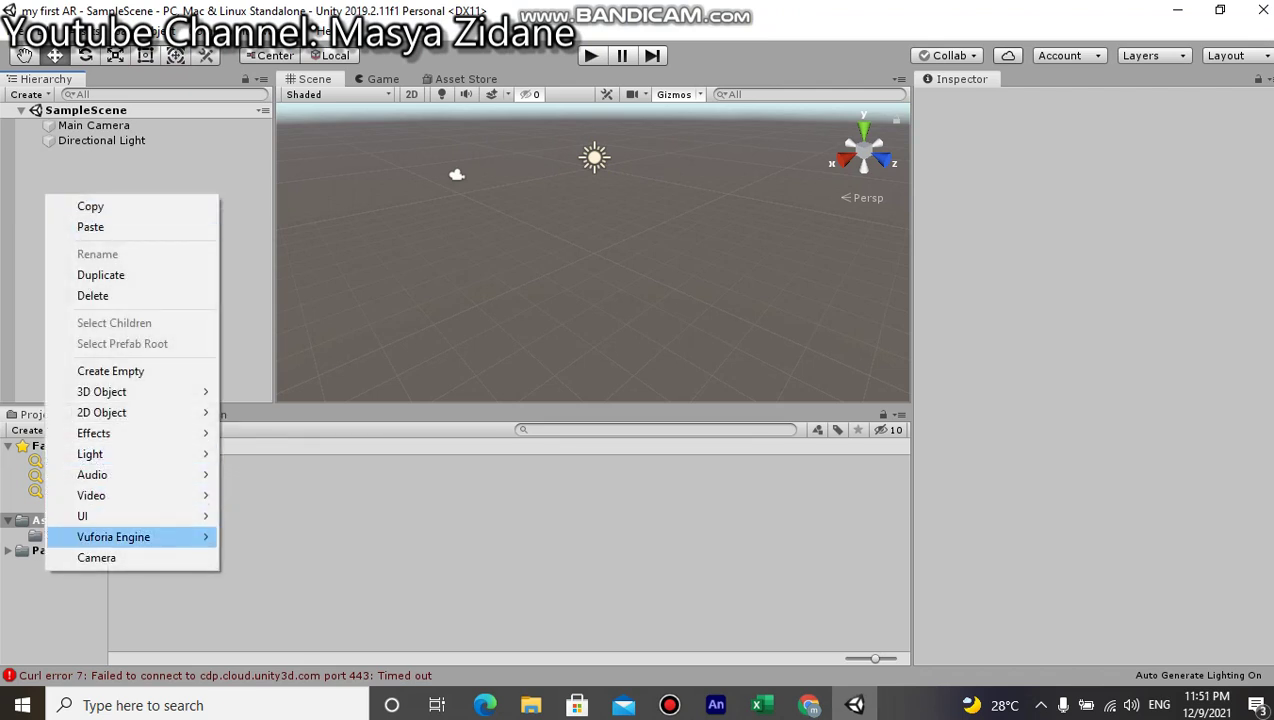
pyautogui.moveTo(113, 537)
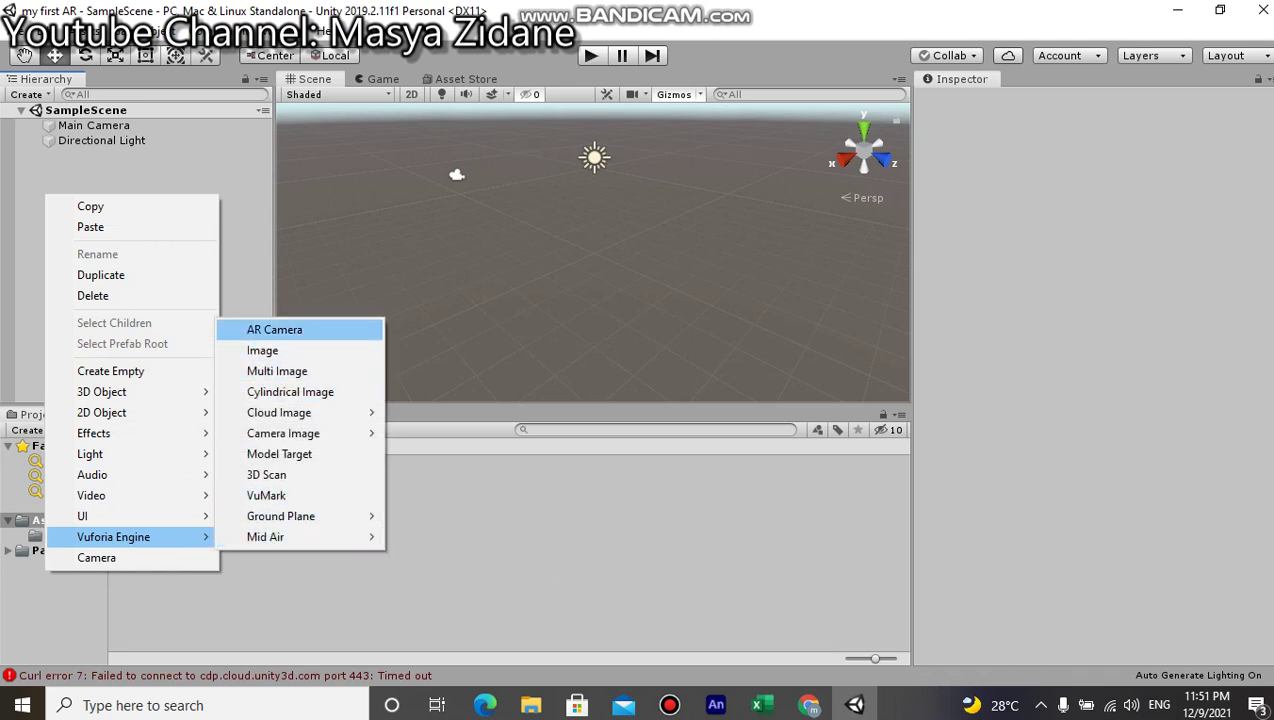
pyautogui.click(252, 329)
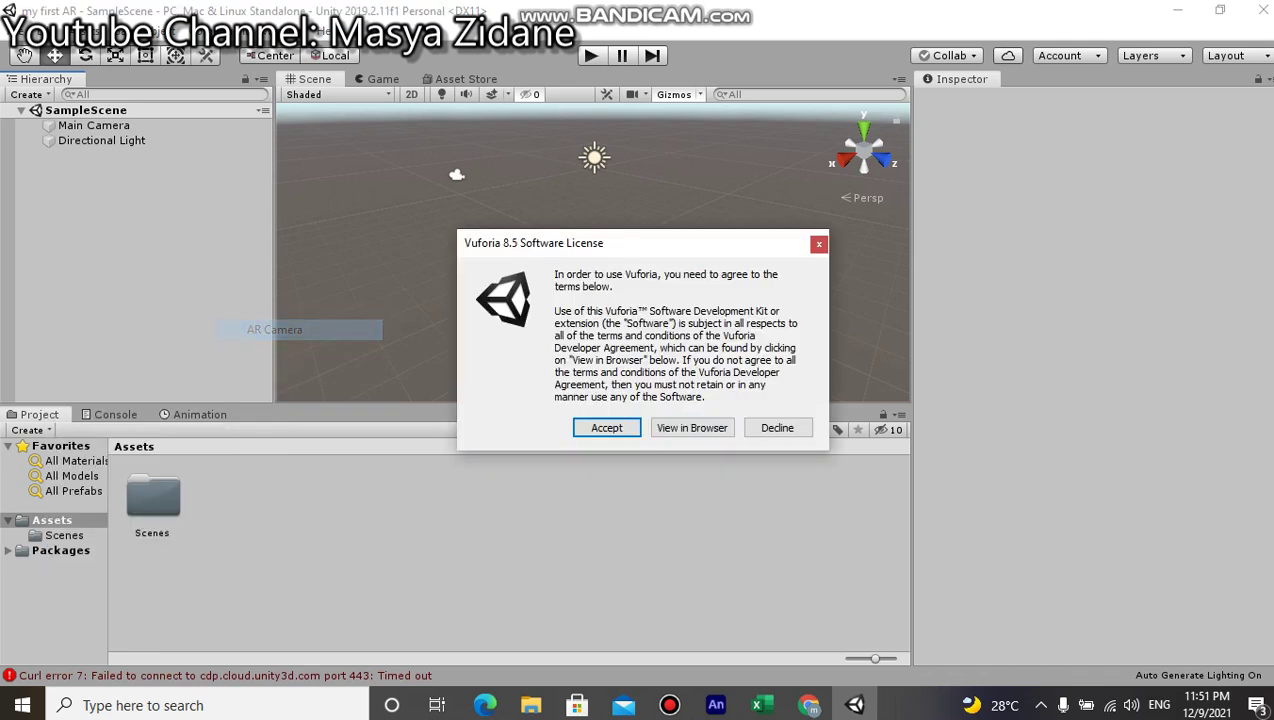
pyautogui.press('Return')
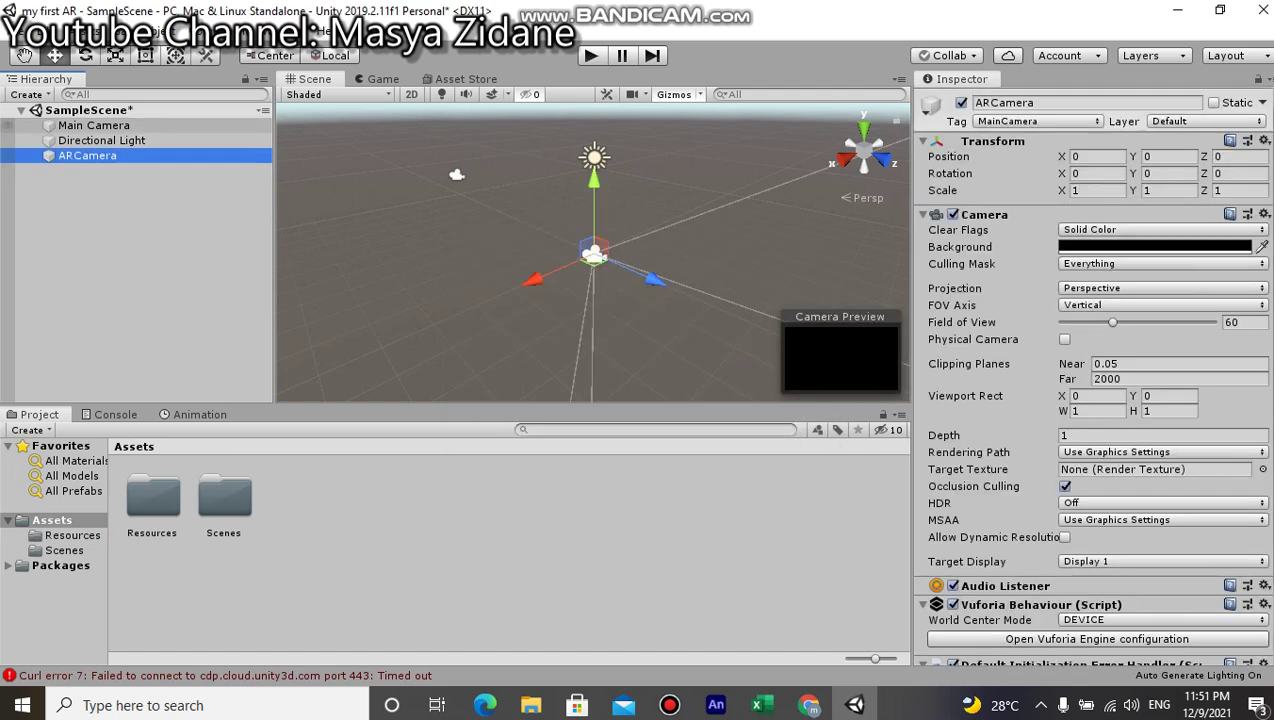
pyautogui.click(93, 125)
pyautogui.press('Delete')
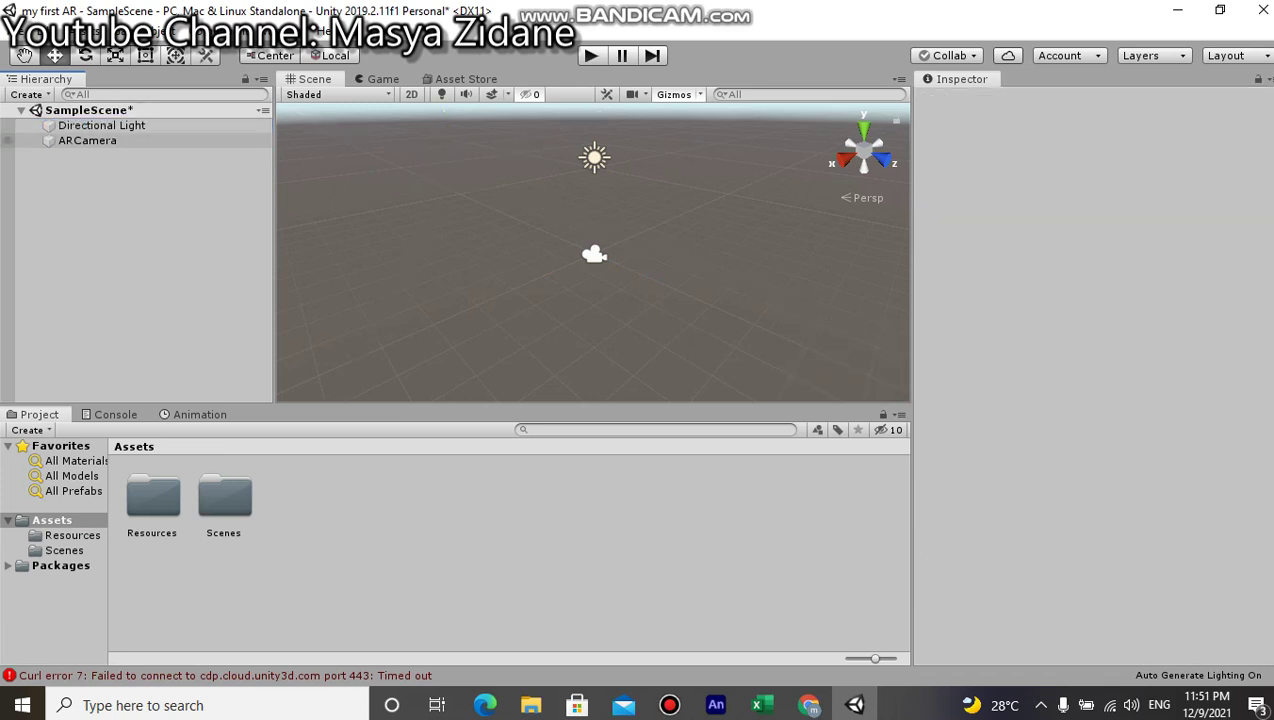